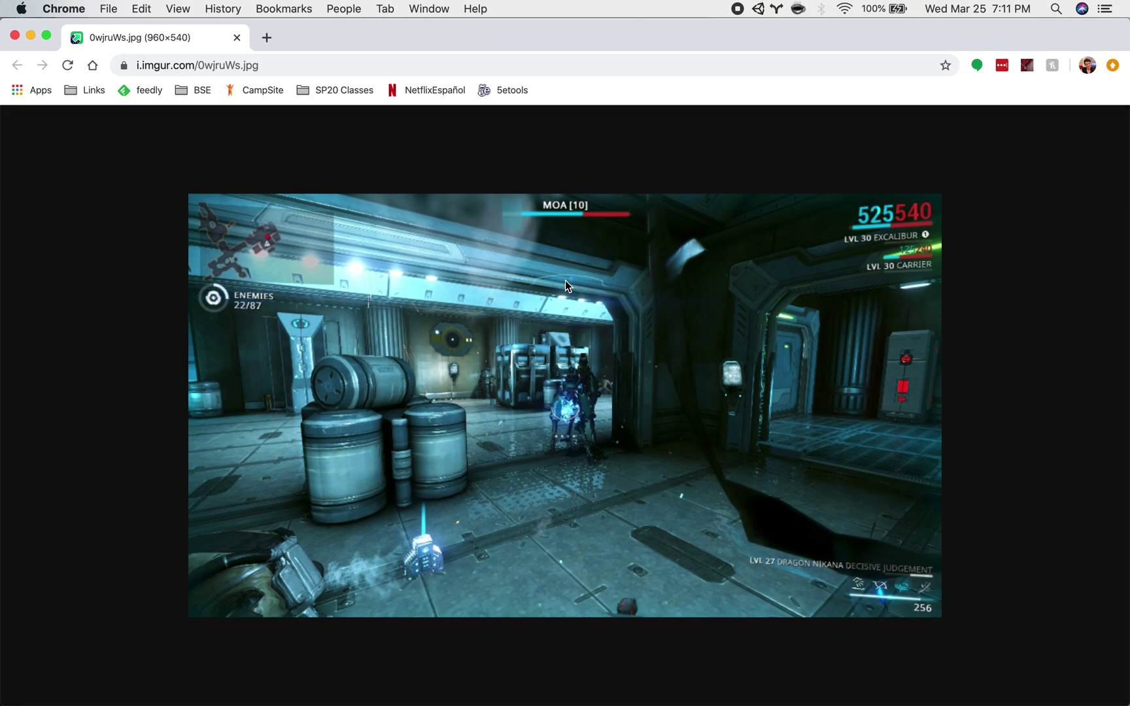
- Switch to Unity and add a UI Canvas to the UI Scene
{"action": "key", "text": "ctrl+Right"}
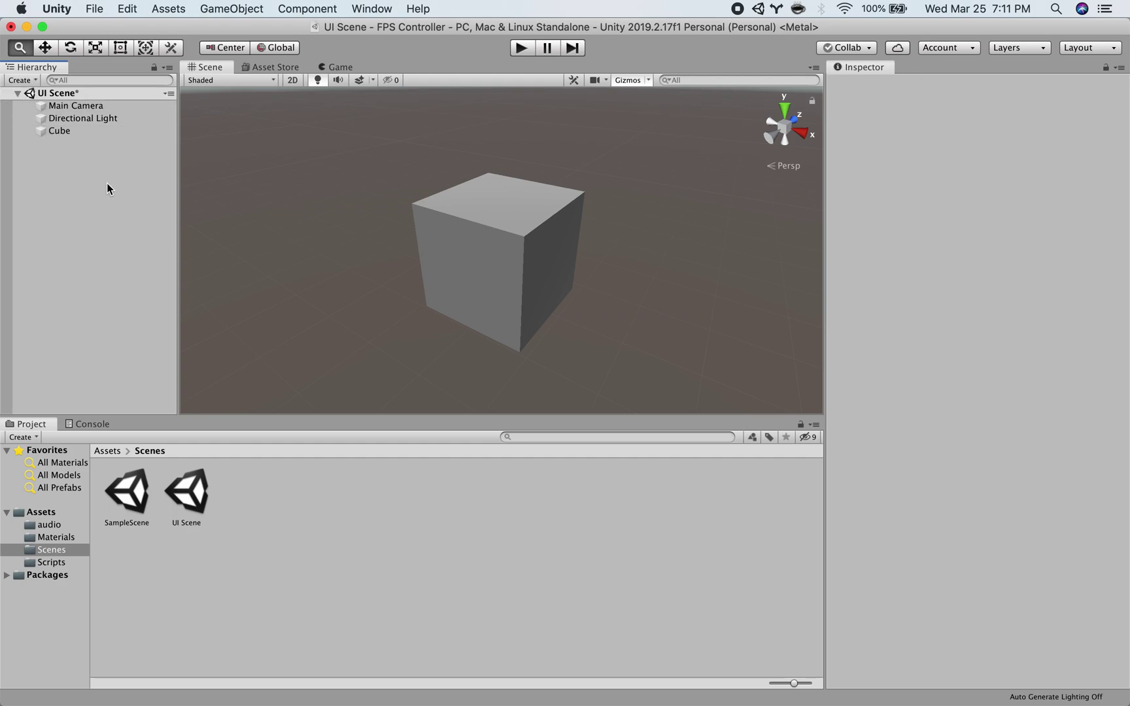
{"action": "left_click", "coordinate": [26, 81]}
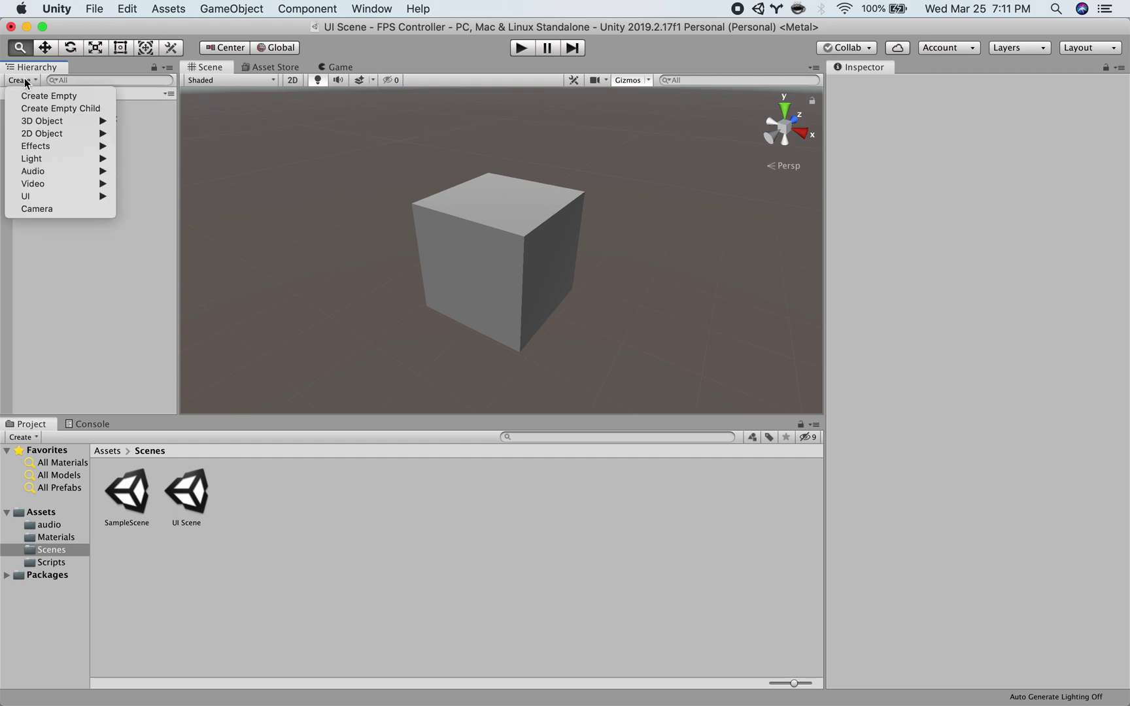
{"action": "mouse_move", "coordinate": [51, 196]}
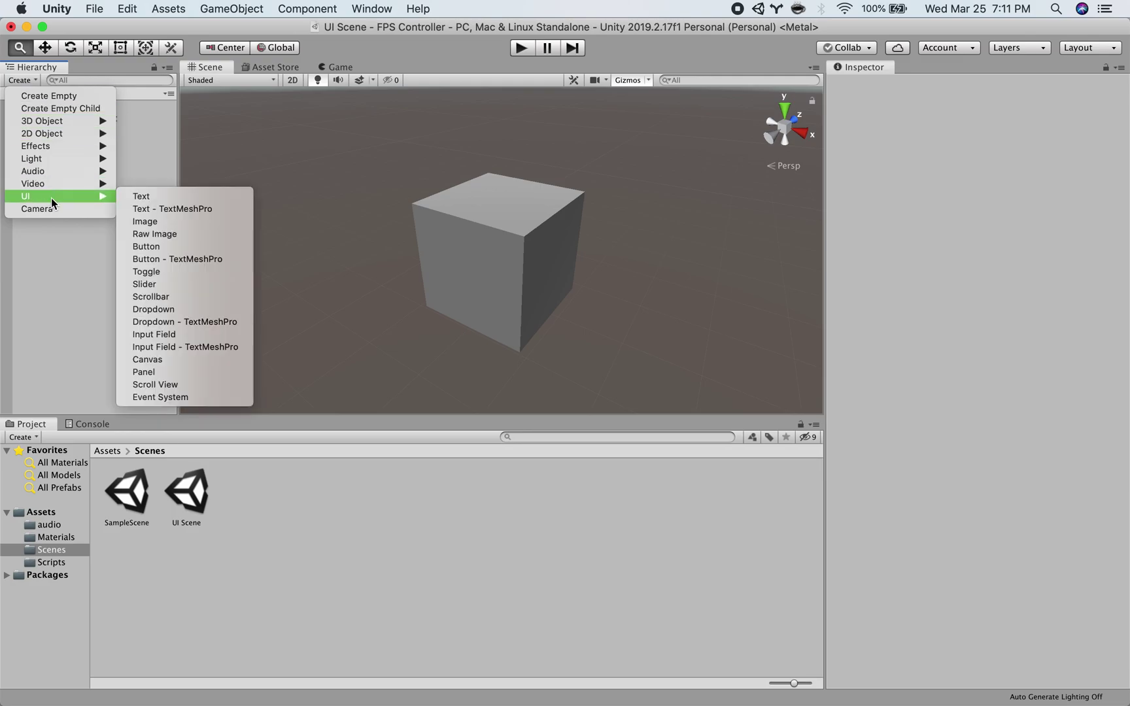
{"action": "left_click", "coordinate": [151, 360]}
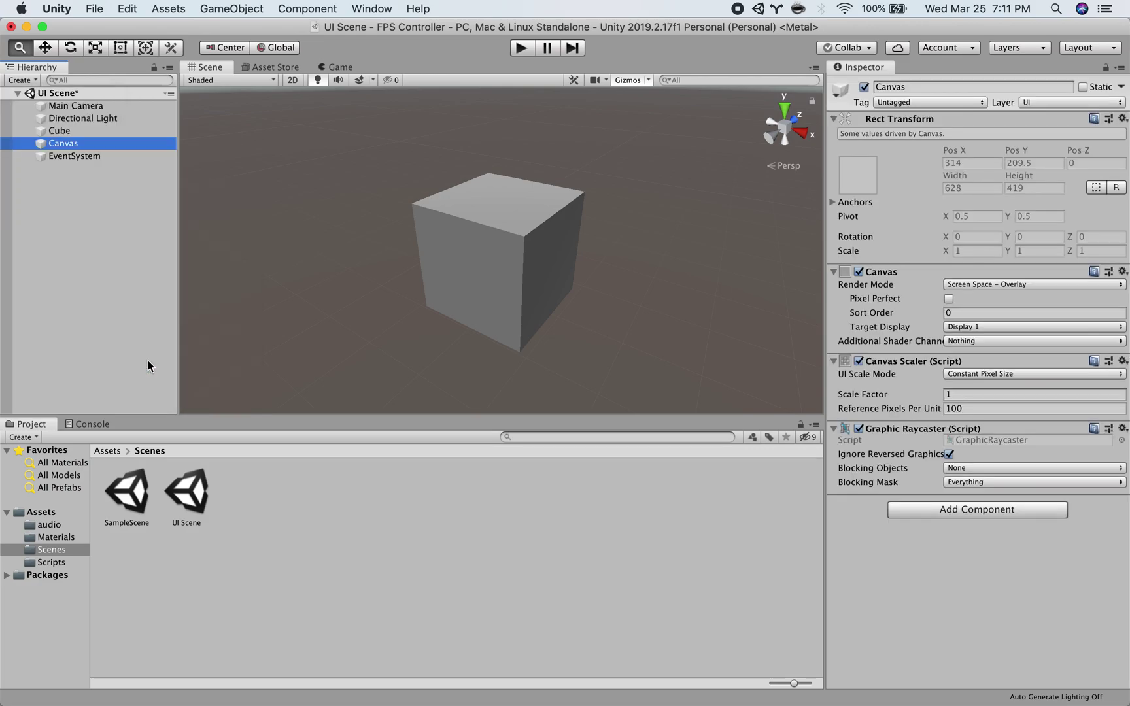
- Examine the EventSystem object's components and the list of UI objects that can be created, and reselect the Canvas
{"action": "left_click", "coordinate": [68, 159]}
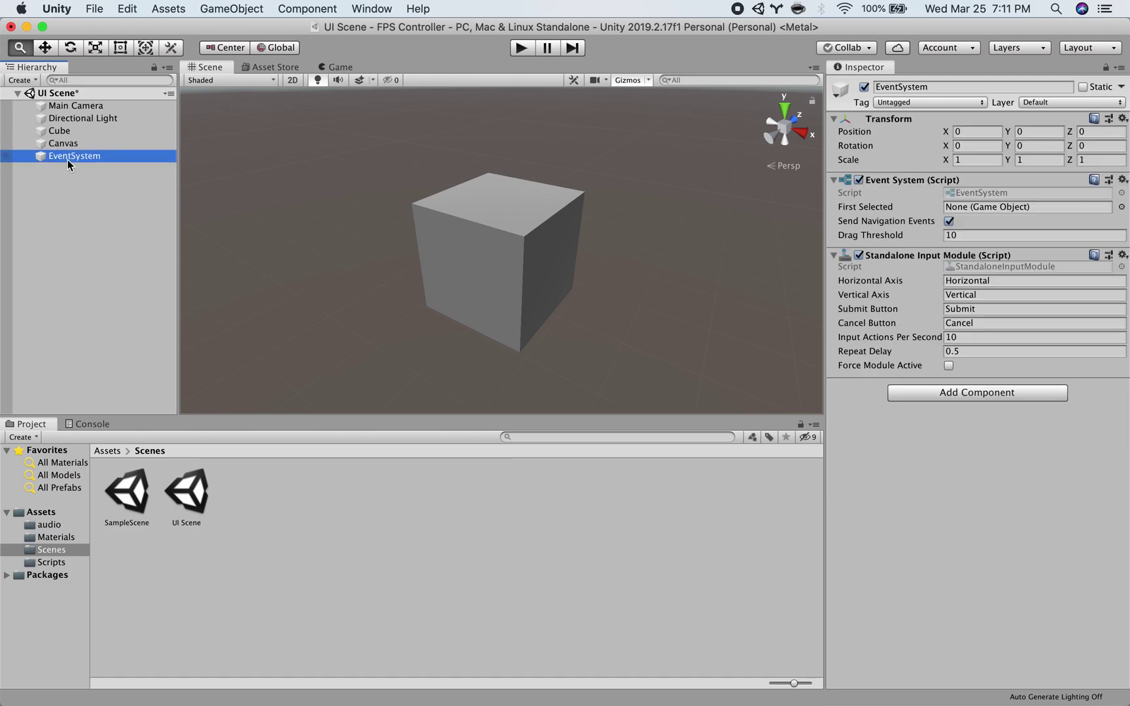
{"action": "left_click", "coordinate": [33, 81]}
{"action": "mouse_move", "coordinate": [57, 175]}
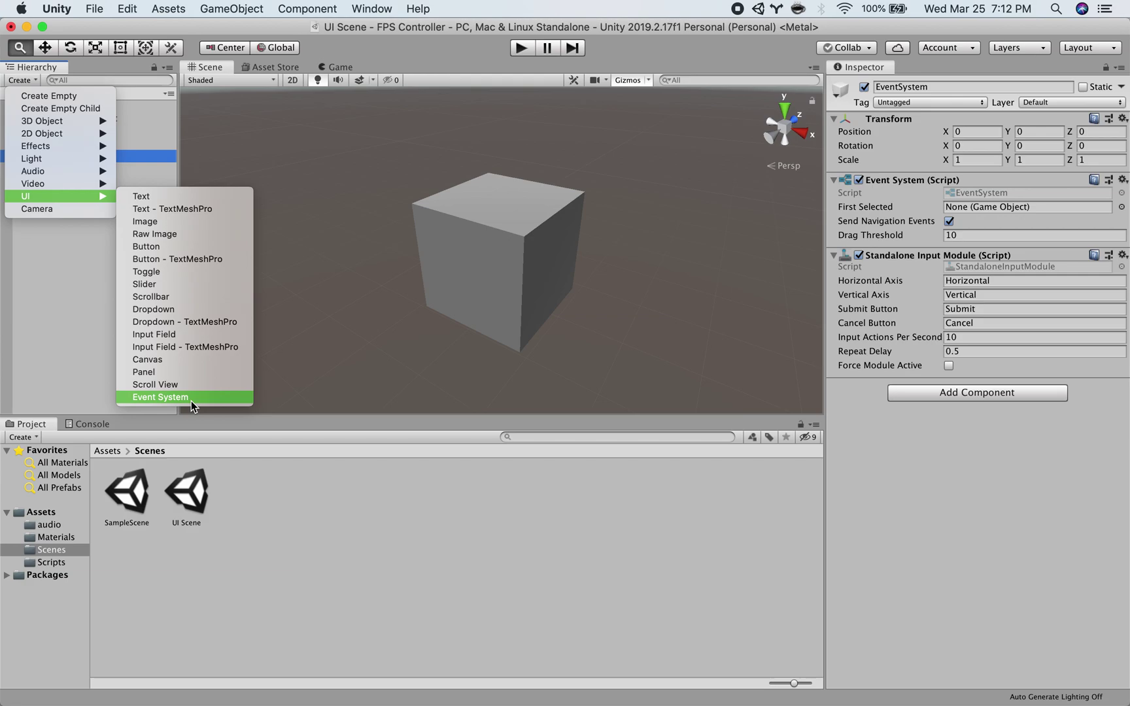
{"action": "left_click", "coordinate": [161, 398]}
{"action": "left_click", "coordinate": [59, 144]}
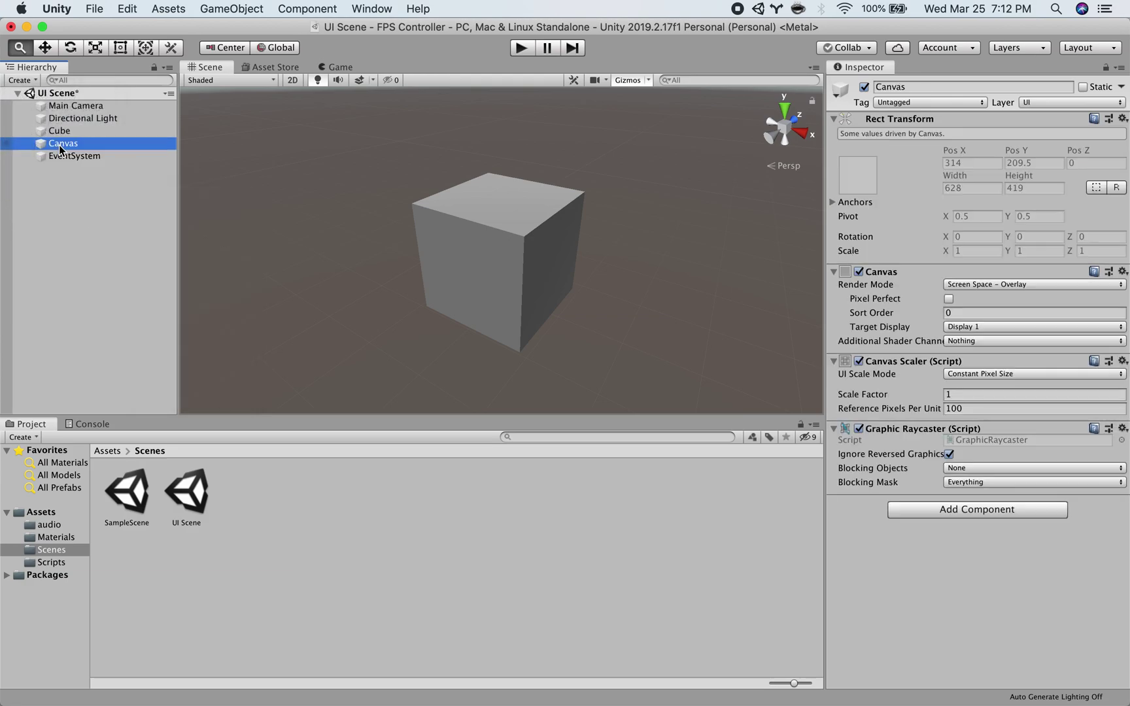
- Check the Game view, frame the Canvas in the Scene view and examine its outline from several angles
{"action": "scroll", "coordinate": [490, 257], "scroll_direction": "down", "scroll_amount": 3}
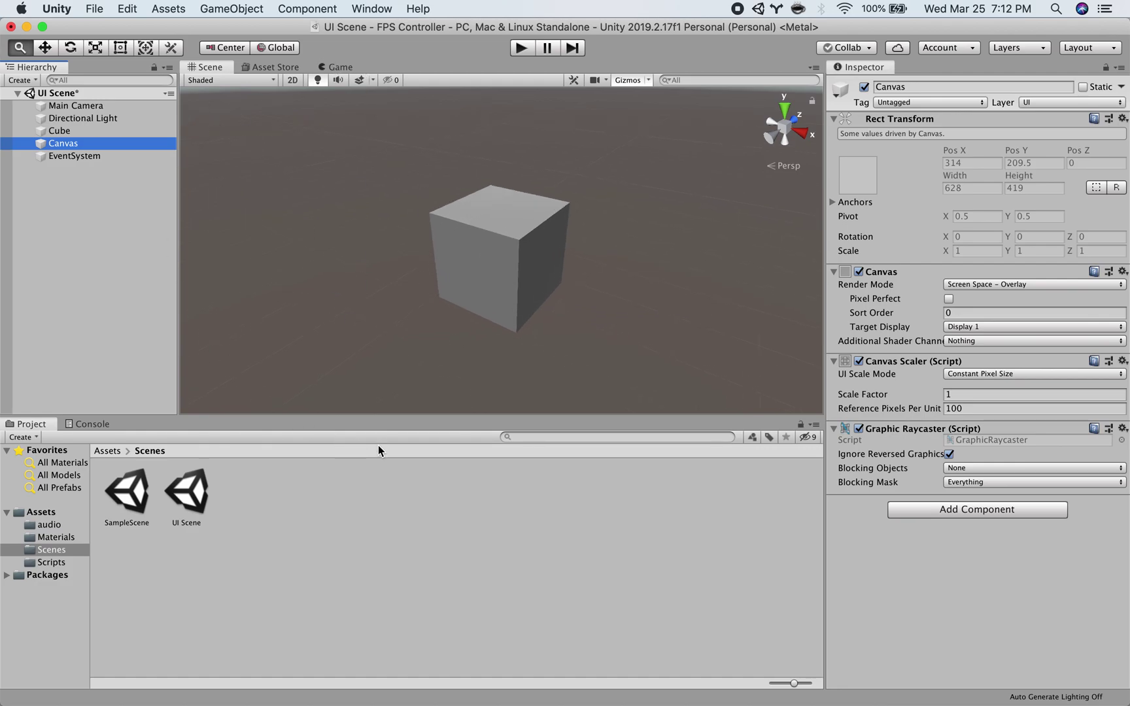
{"action": "left_click", "coordinate": [336, 66]}
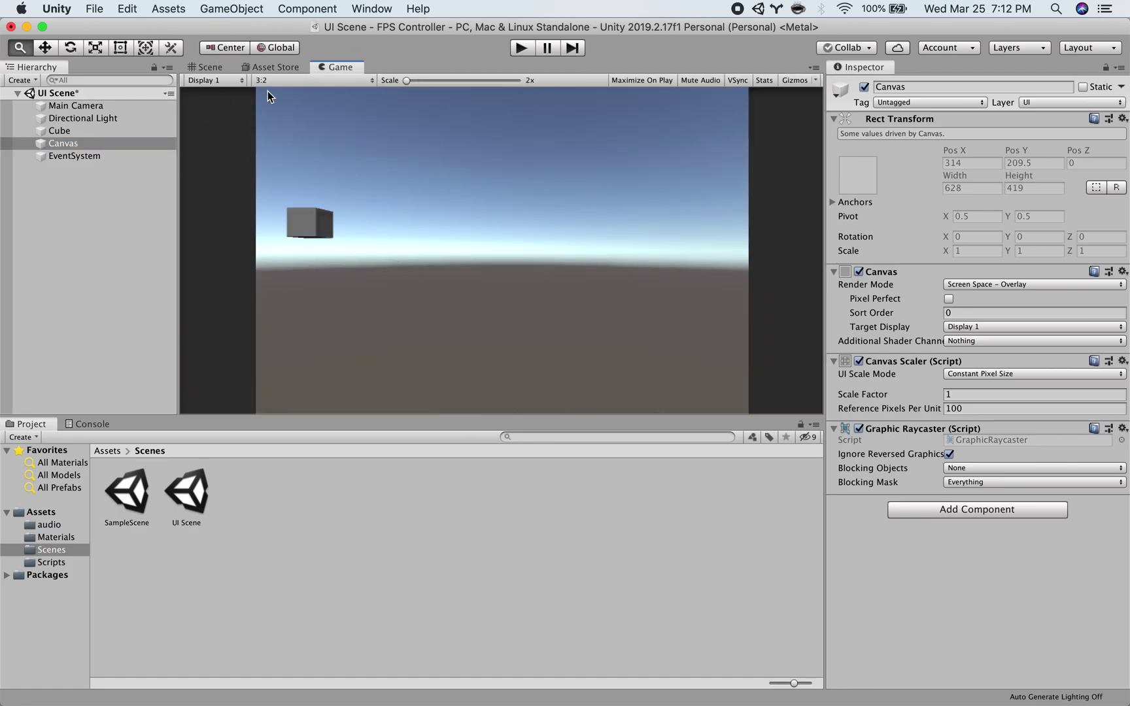
{"action": "left_click", "coordinate": [194, 69]}
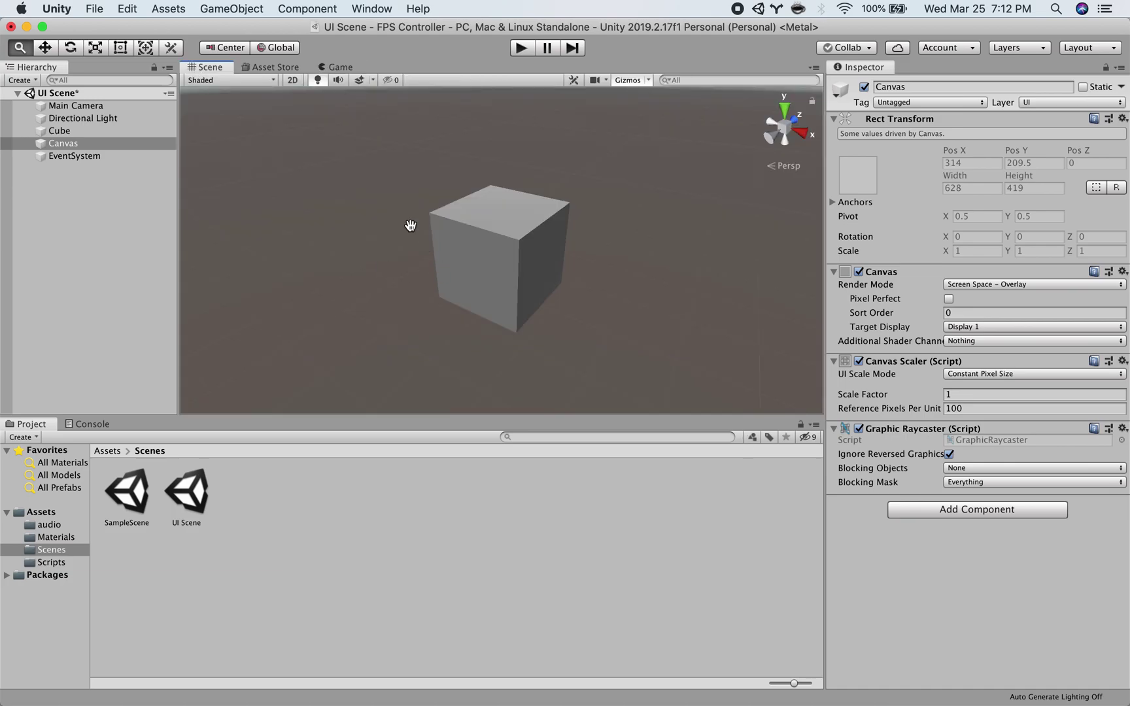
{"action": "double_click", "coordinate": [60, 145]}
{"action": "left_click_drag", "start_coordinate": [500, 361], "coordinate": [577, 323], "text": "alt"}
{"action": "mouse_move", "coordinate": [577, 323]}
{"action": "right_mouse_down", "text": "alt"}
{"action": "mouse_move", "coordinate": [693, 321]}
{"action": "mouse_move", "coordinate": [572, 304]}
{"action": "right_mouse_up", "text": "alt"}
{"action": "left_click_drag", "start_coordinate": [572, 303], "coordinate": [374, 248], "text": "alt"}
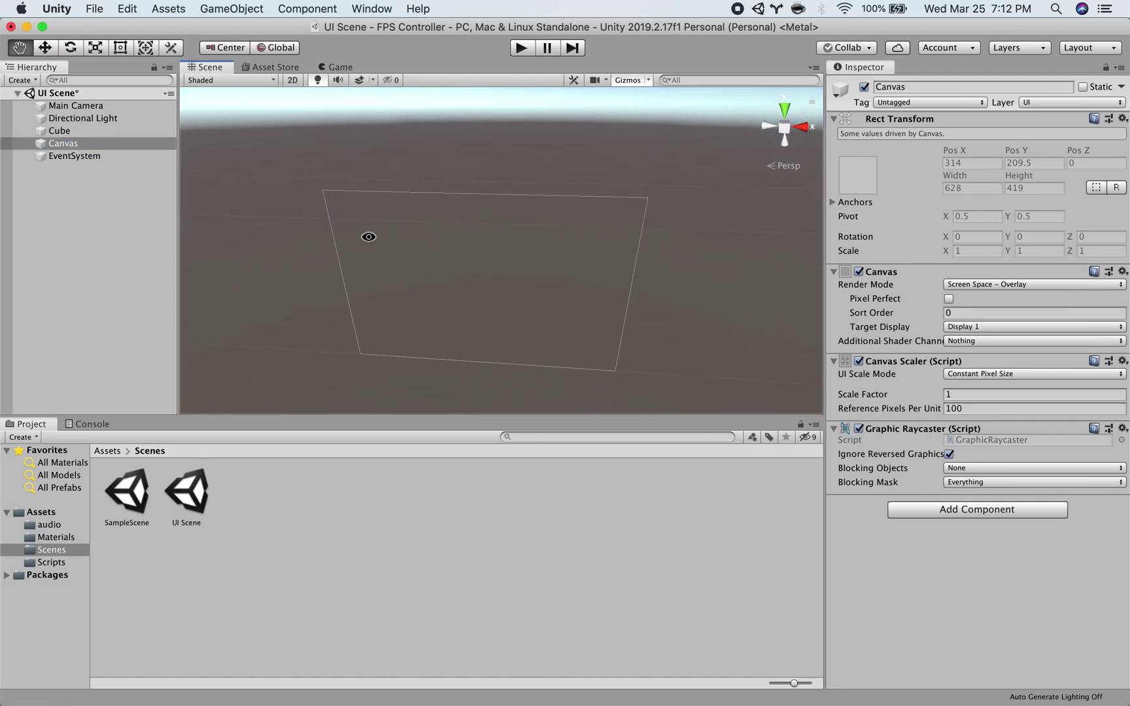
{"action": "left_click_drag", "start_coordinate": [368, 326], "coordinate": [416, 235], "text": "alt"}
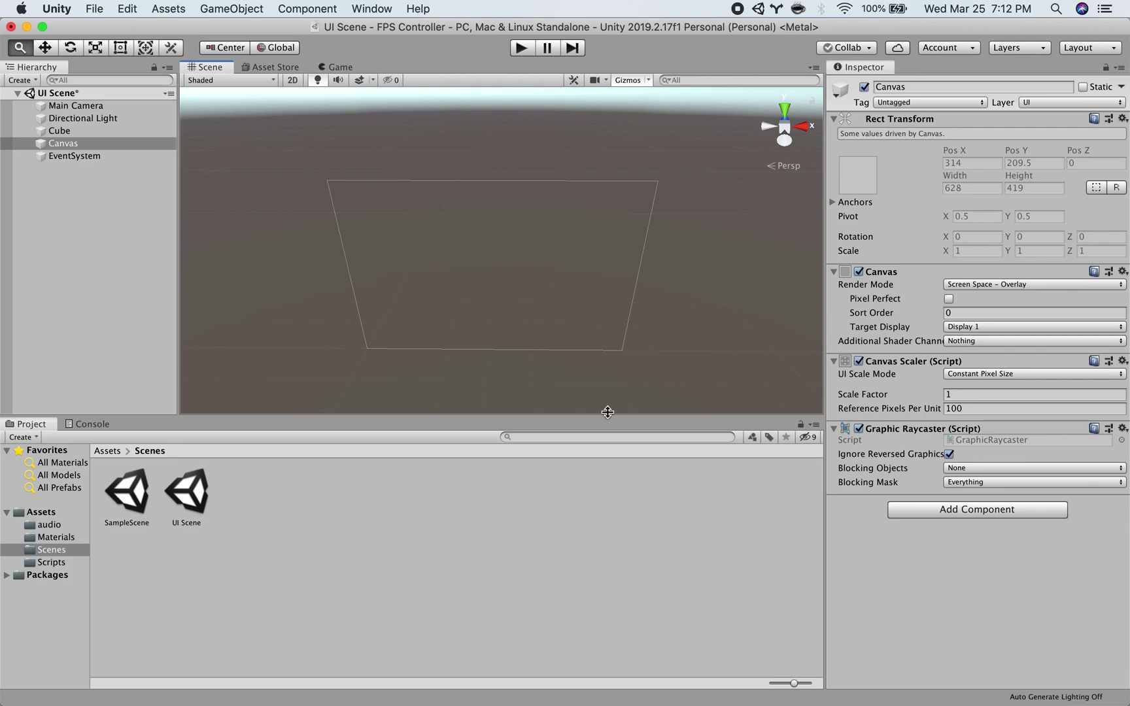
{"action": "left_click_drag", "start_coordinate": [393, 233], "coordinate": [340, 233], "text": "alt"}
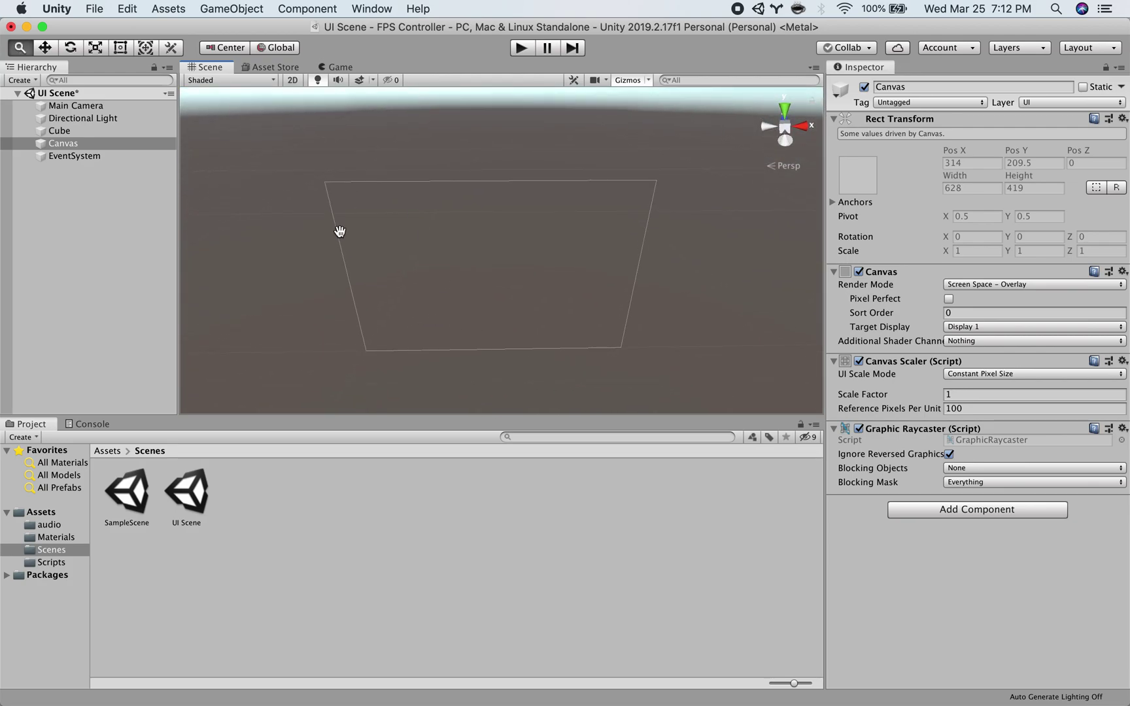
- Compare the Cube and the Canvas outline by framing each in the Scene view, and check the Game view
{"action": "double_click", "coordinate": [72, 131]}
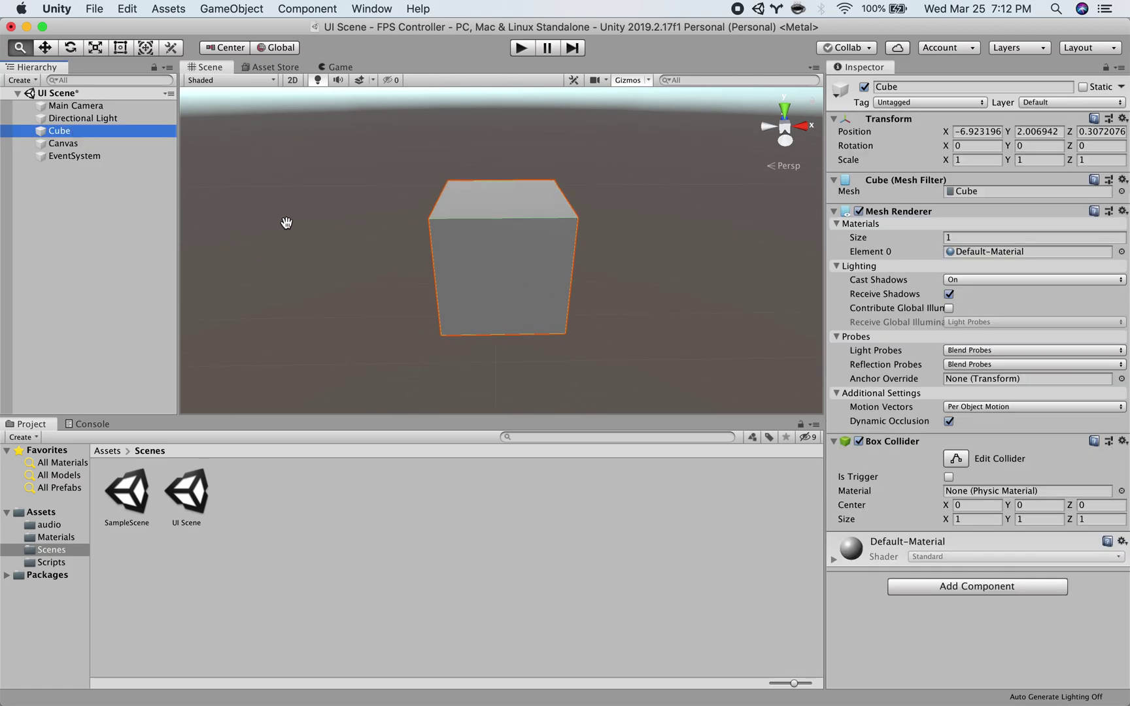
{"action": "double_click", "coordinate": [121, 144]}
{"action": "left_click_drag", "start_coordinate": [371, 272], "coordinate": [530, 161], "text": "alt"}
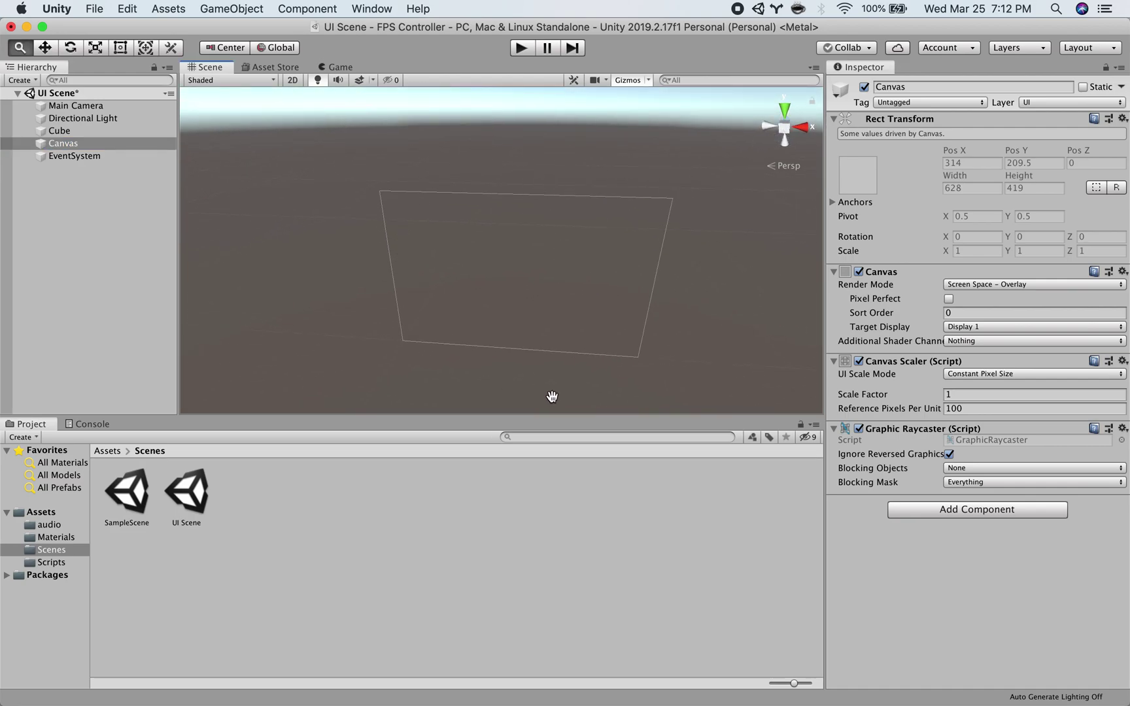
{"action": "left_click_drag", "start_coordinate": [396, 331], "coordinate": [429, 330], "text": "alt"}
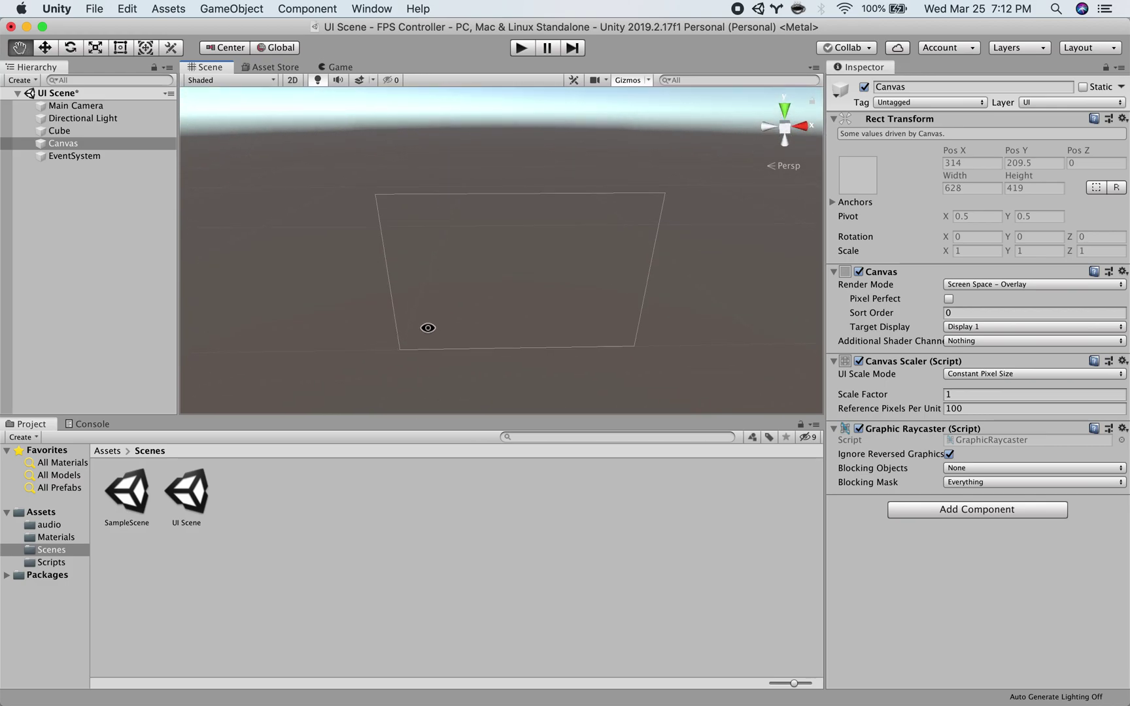
{"action": "mouse_move", "coordinate": [514, 357]}
{"action": "left_mouse_down"}
{"action": "mouse_move", "coordinate": [518, 280]}
{"action": "mouse_move", "coordinate": [524, 353]}
{"action": "mouse_move", "coordinate": [517, 344]}
{"action": "left_mouse_up"}
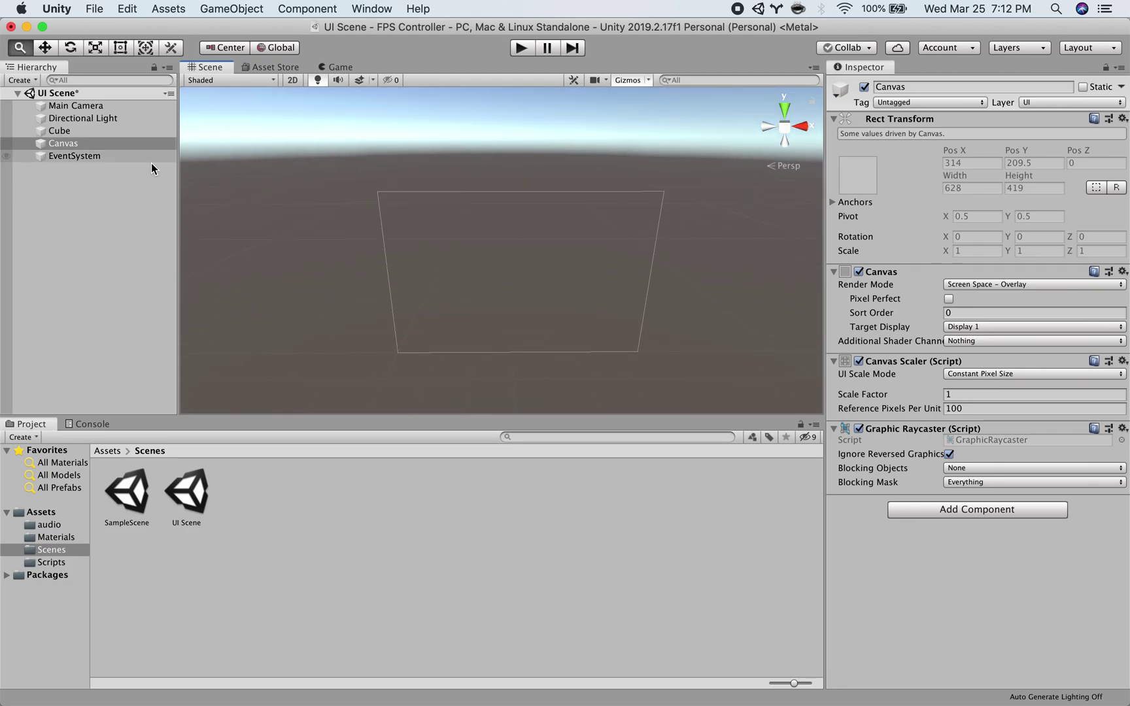
{"action": "left_click_drag", "start_coordinate": [348, 318], "coordinate": [345, 288], "text": "alt"}
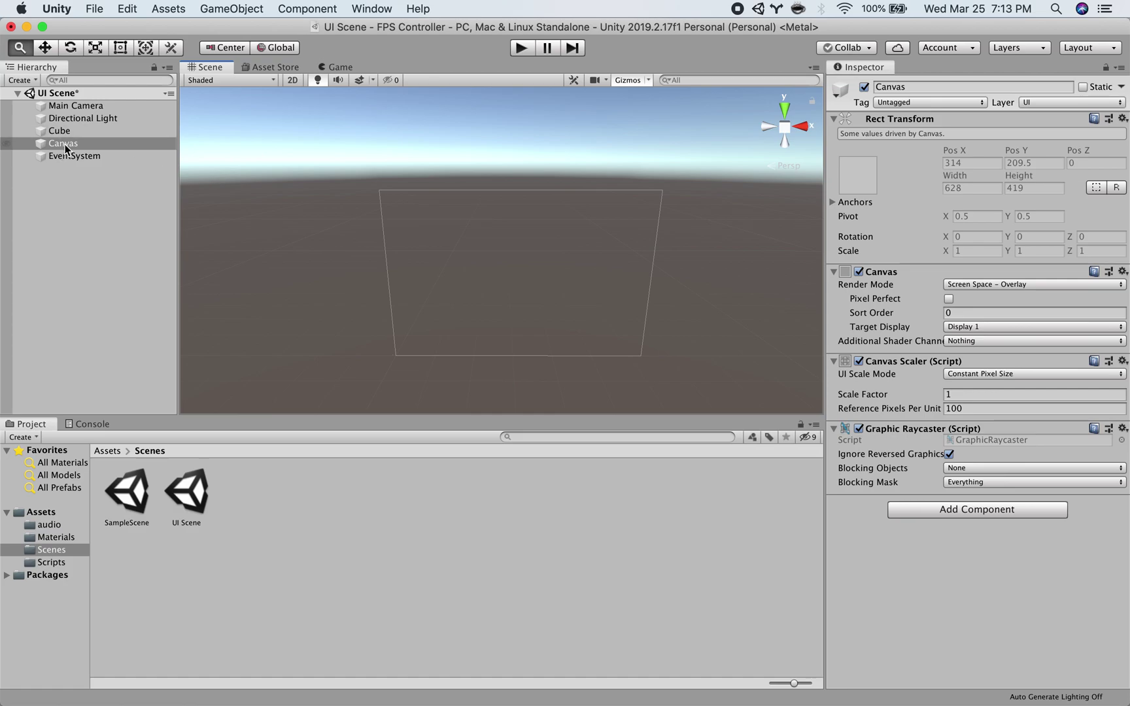
{"action": "left_click", "coordinate": [340, 67]}
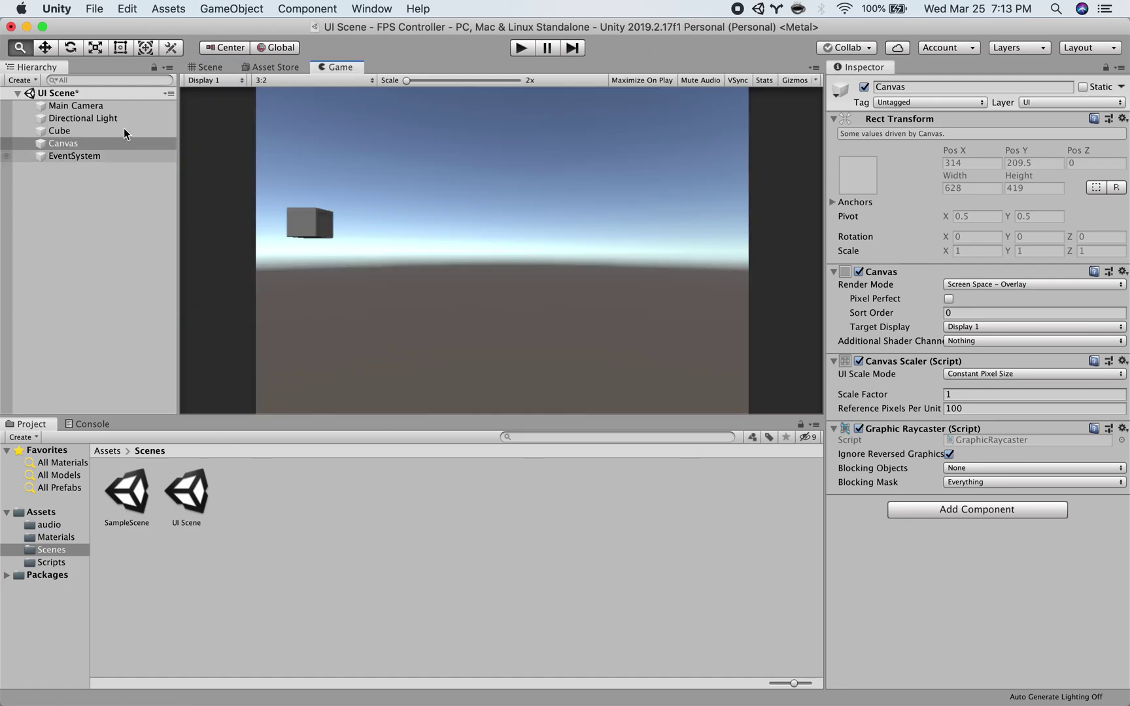
- Examine the Canvas's Render Mode options, keeping Screen Space - Overlay selected
{"action": "left_click", "coordinate": [87, 142]}
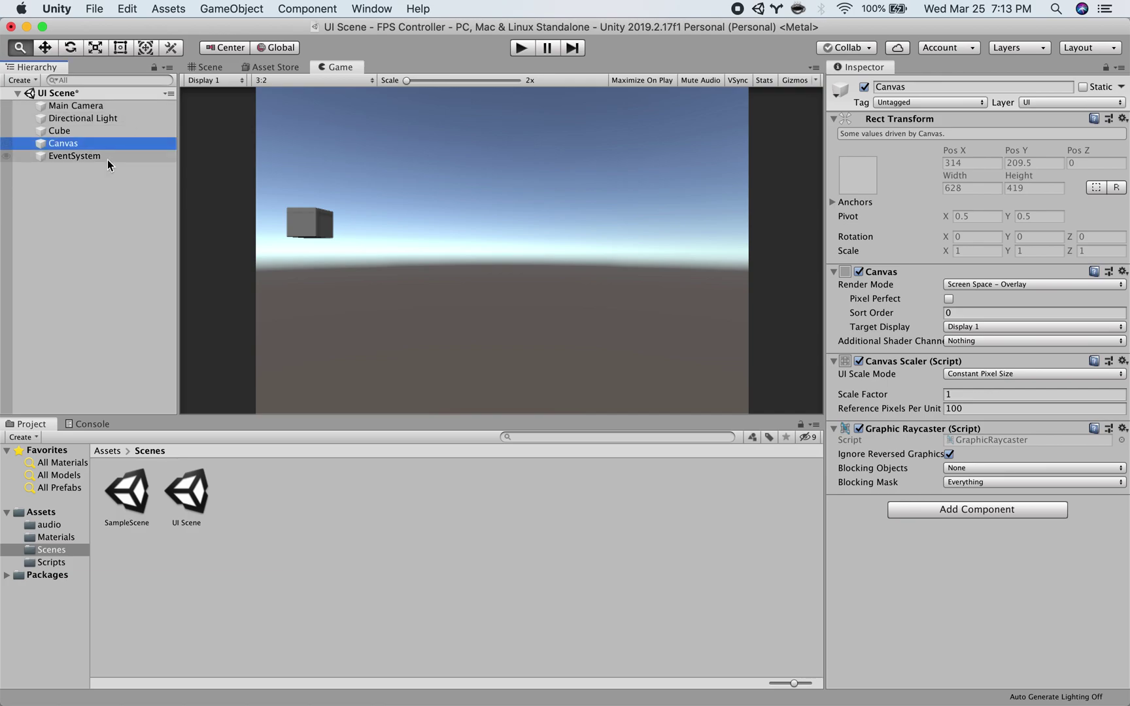
{"action": "left_click", "coordinate": [1015, 286]}
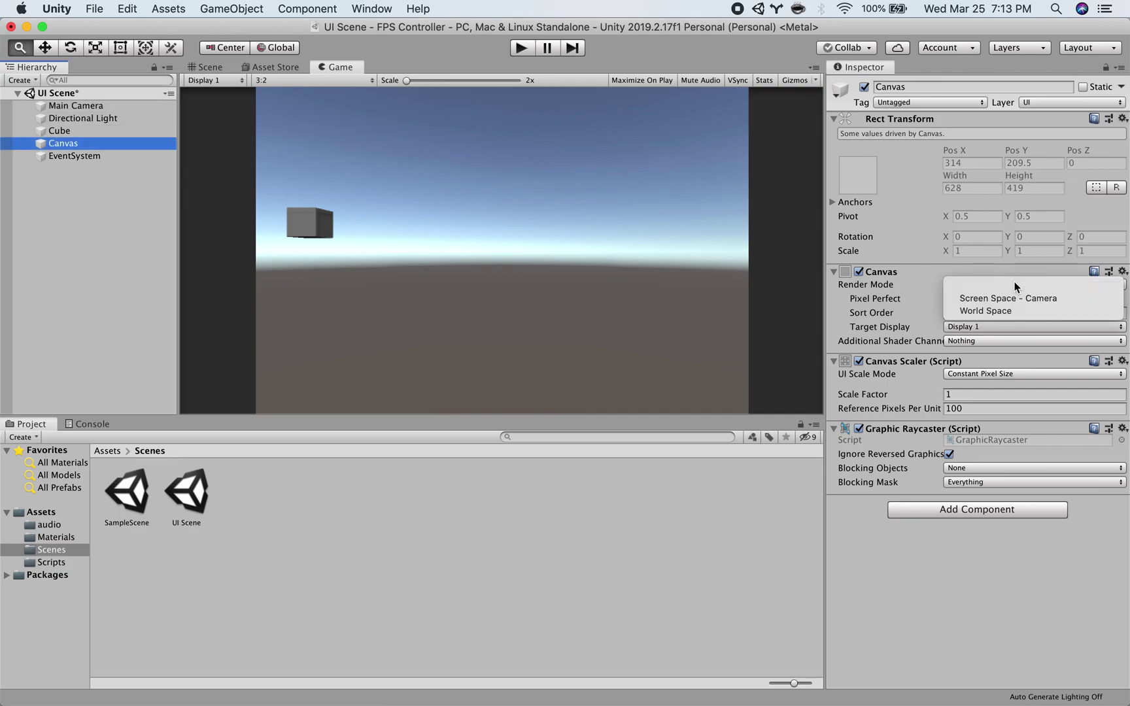
{"action": "left_click", "coordinate": [926, 282]}
{"action": "left_click", "coordinate": [961, 288]}
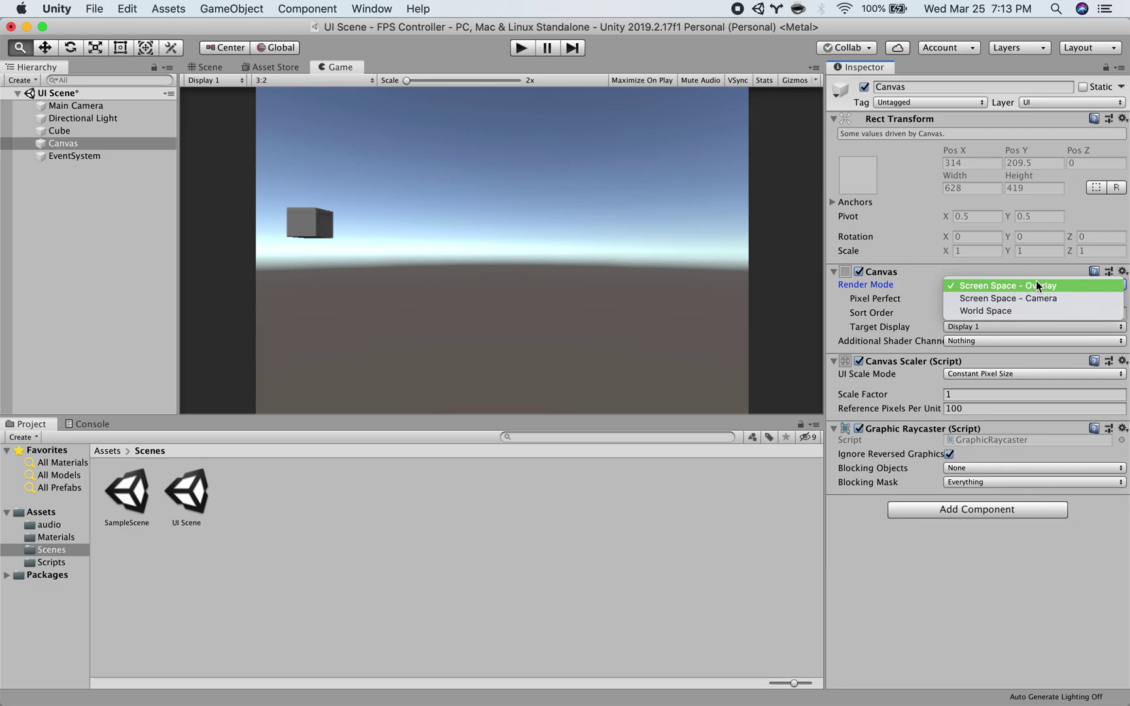
{"action": "left_click", "coordinate": [983, 310]}
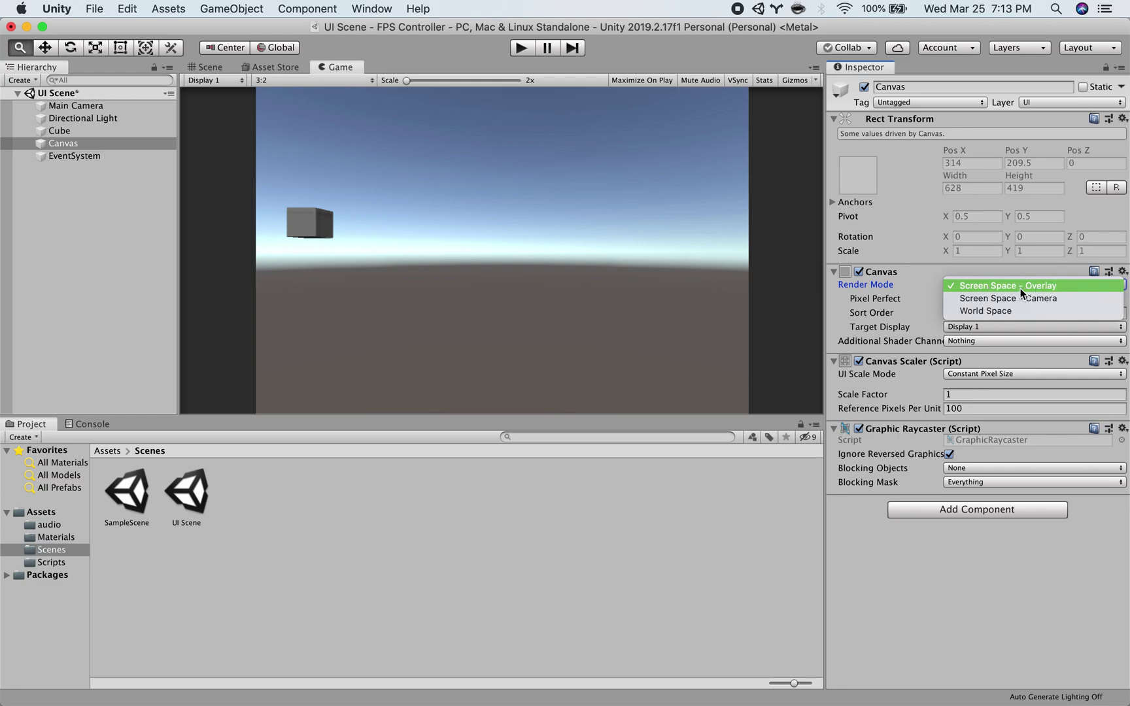
{"action": "left_click", "coordinate": [914, 277]}
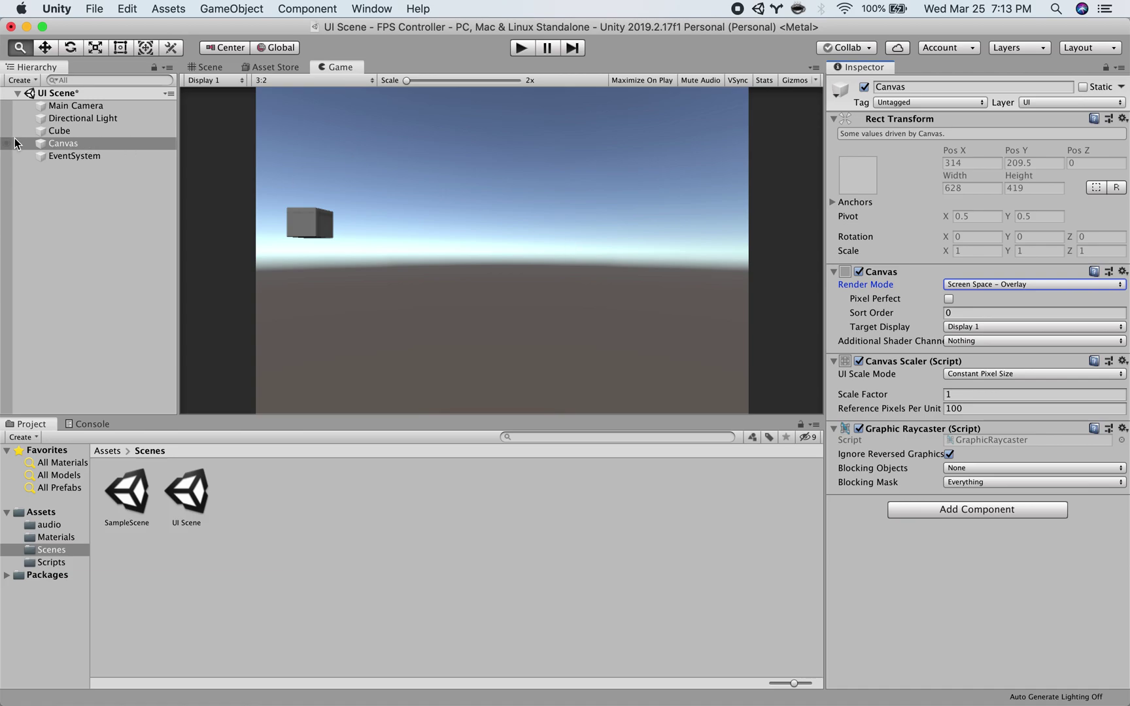
- Return to the Scene view and add a UI Text object inside the Canvas
{"action": "left_click", "coordinate": [53, 145]}
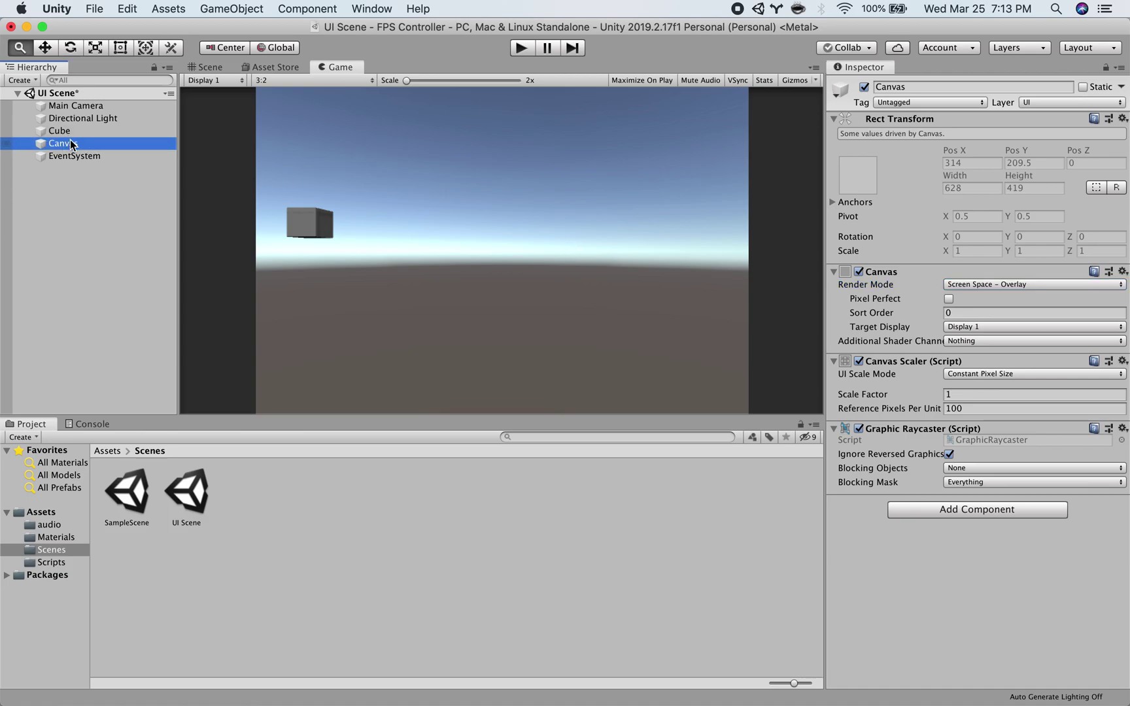
{"action": "left_click", "coordinate": [217, 72]}
{"action": "mouse_move", "coordinate": [445, 248]}
{"action": "right_mouse_down"}
{"action": "mouse_move", "coordinate": [492, 283]}
{"action": "mouse_move", "coordinate": [410, 228]}
{"action": "mouse_move", "coordinate": [426, 234]}
{"action": "right_mouse_up"}
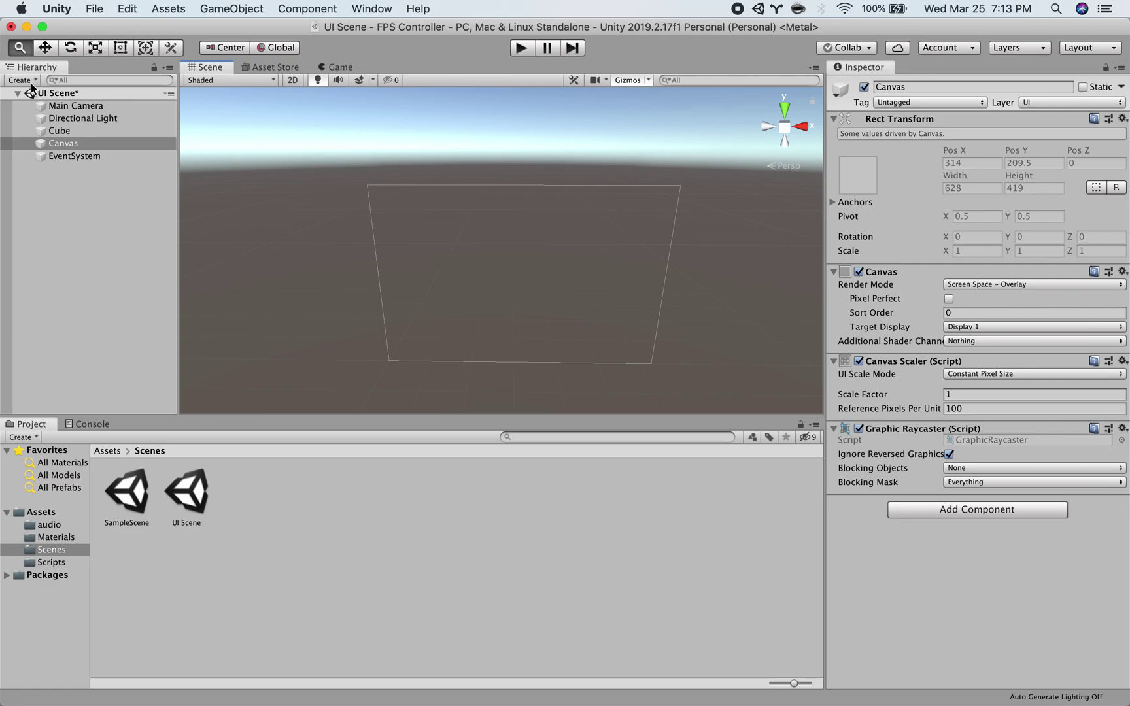
{"action": "left_click", "coordinate": [31, 82]}
{"action": "mouse_move", "coordinate": [85, 195]}
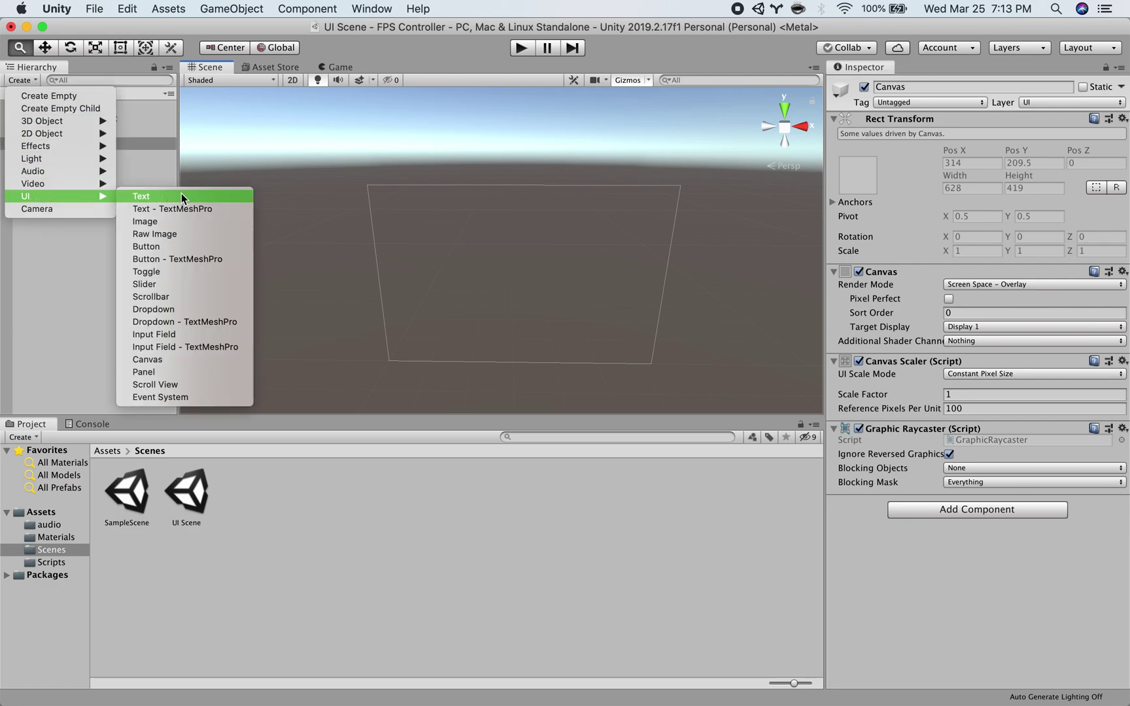
{"action": "left_click", "coordinate": [182, 194]}
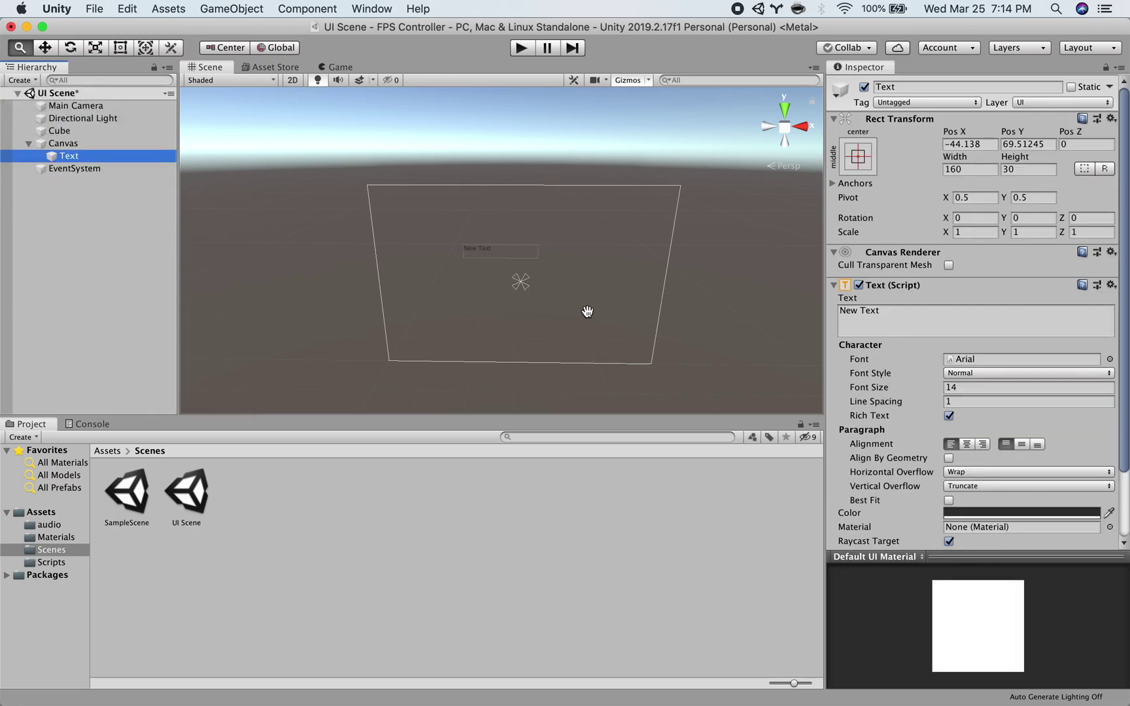
- Compare the new Text's placement on the Canvas in the Scene view with its appearance in the Game view
{"action": "scroll", "coordinate": [656, 295], "scroll_direction": "up", "scroll_amount": 3}
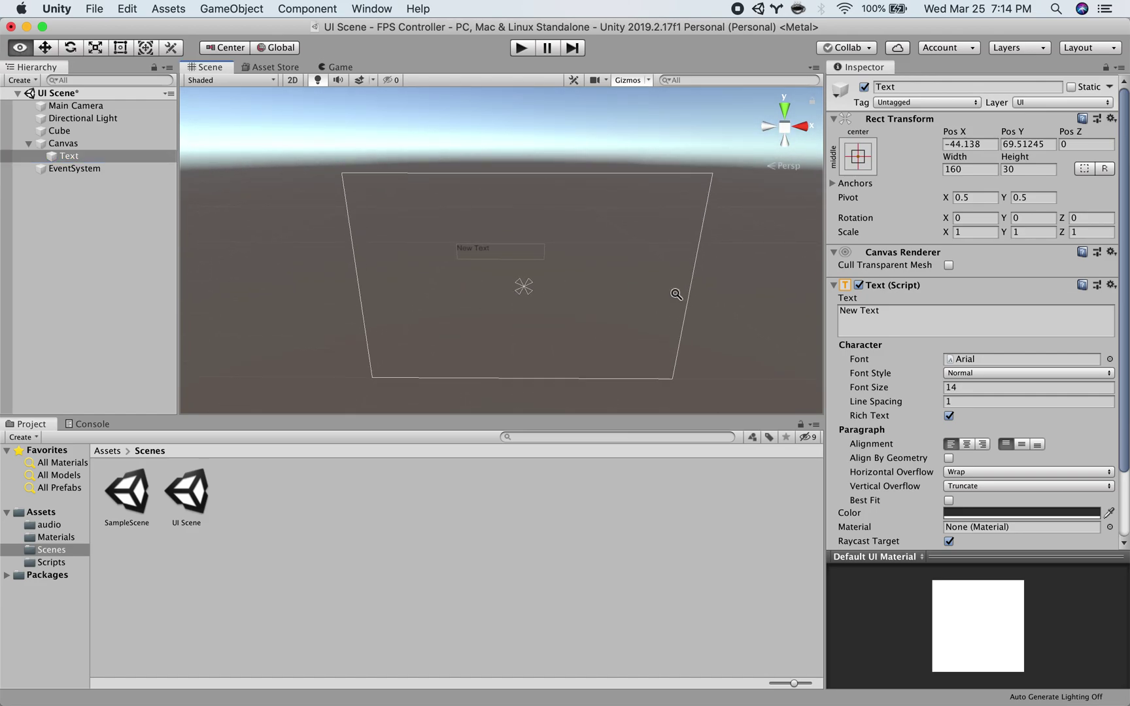
{"action": "left_click_drag", "start_coordinate": [630, 308], "coordinate": [449, 257], "text": "alt"}
{"action": "left_click", "coordinate": [339, 67]}
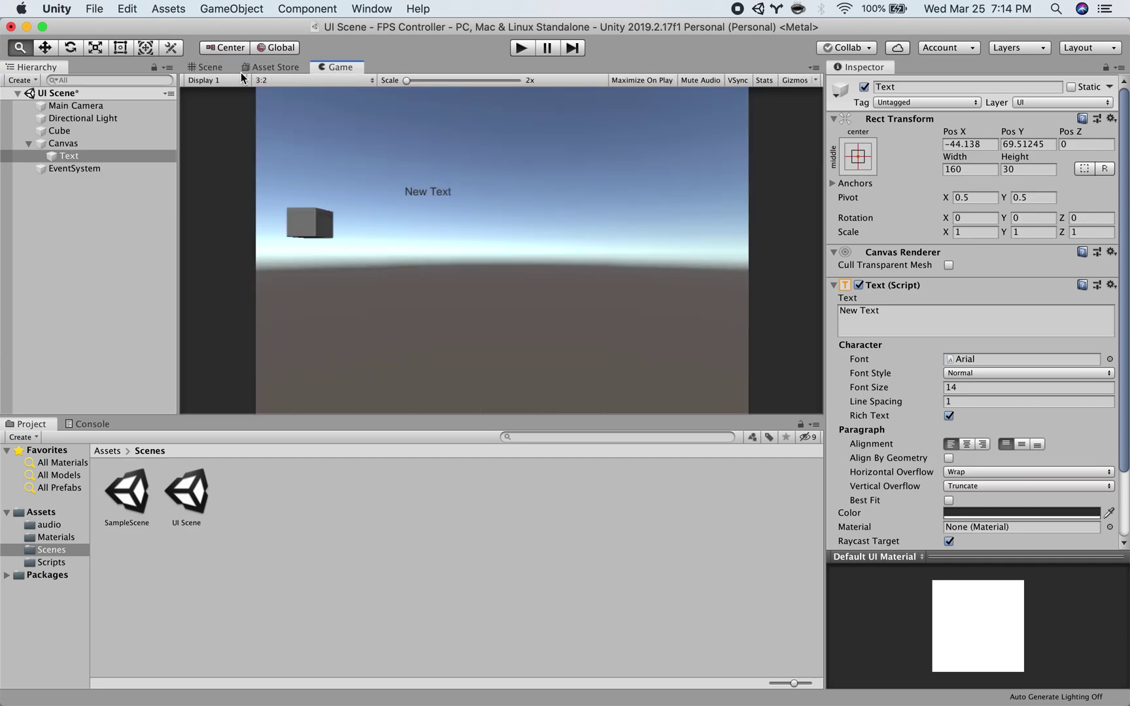
{"action": "left_click", "coordinate": [212, 68]}
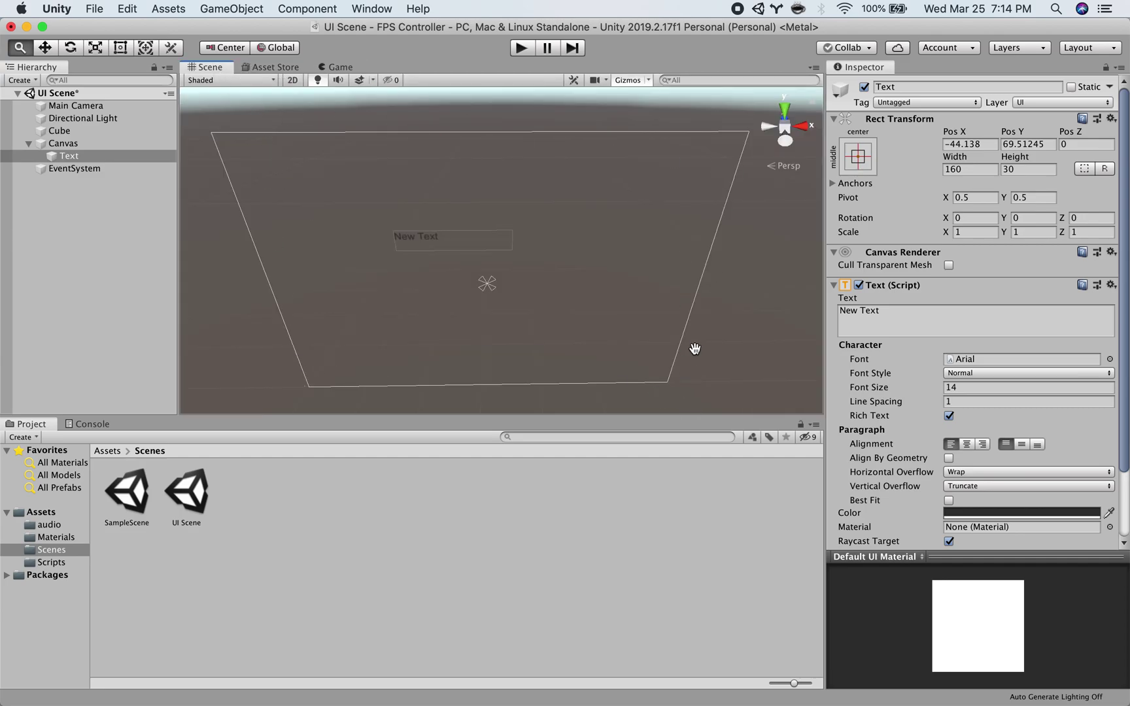
{"action": "left_click", "coordinate": [335, 67]}
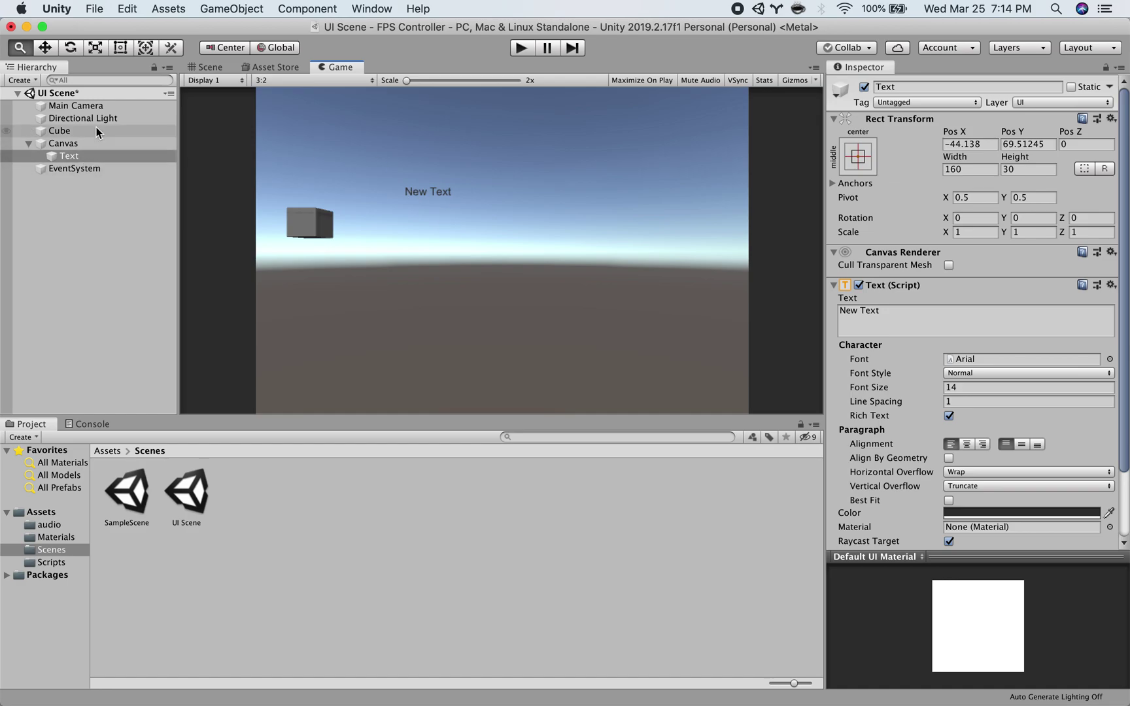
- Move the Text object to Pos X 12, Pos Y 79 and resize it to a width of 237.56 and a height of 55.6
{"action": "left_click", "coordinate": [207, 67]}
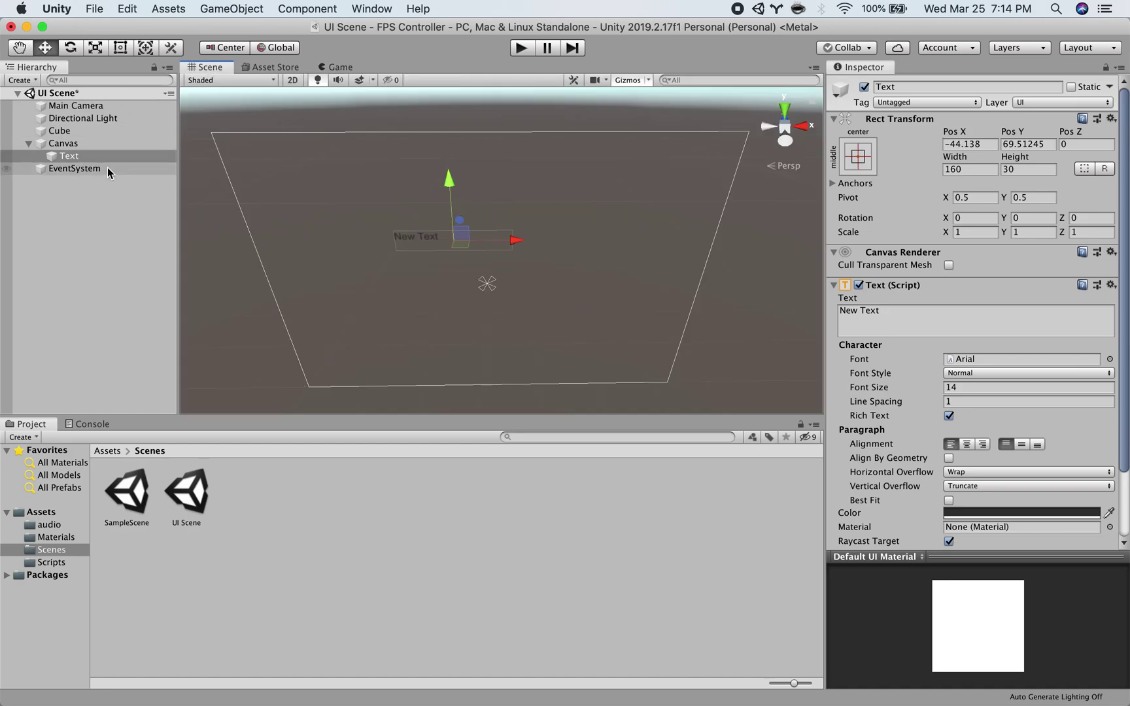
{"action": "left_click", "coordinate": [80, 156]}
{"action": "left_click_drag", "start_coordinate": [521, 240], "coordinate": [555, 264]}
{"action": "mouse_move", "coordinate": [488, 179]}
{"action": "left_mouse_down"}
{"action": "mouse_move", "coordinate": [485, 203]}
{"action": "mouse_move", "coordinate": [500, 167]}
{"action": "left_mouse_up"}
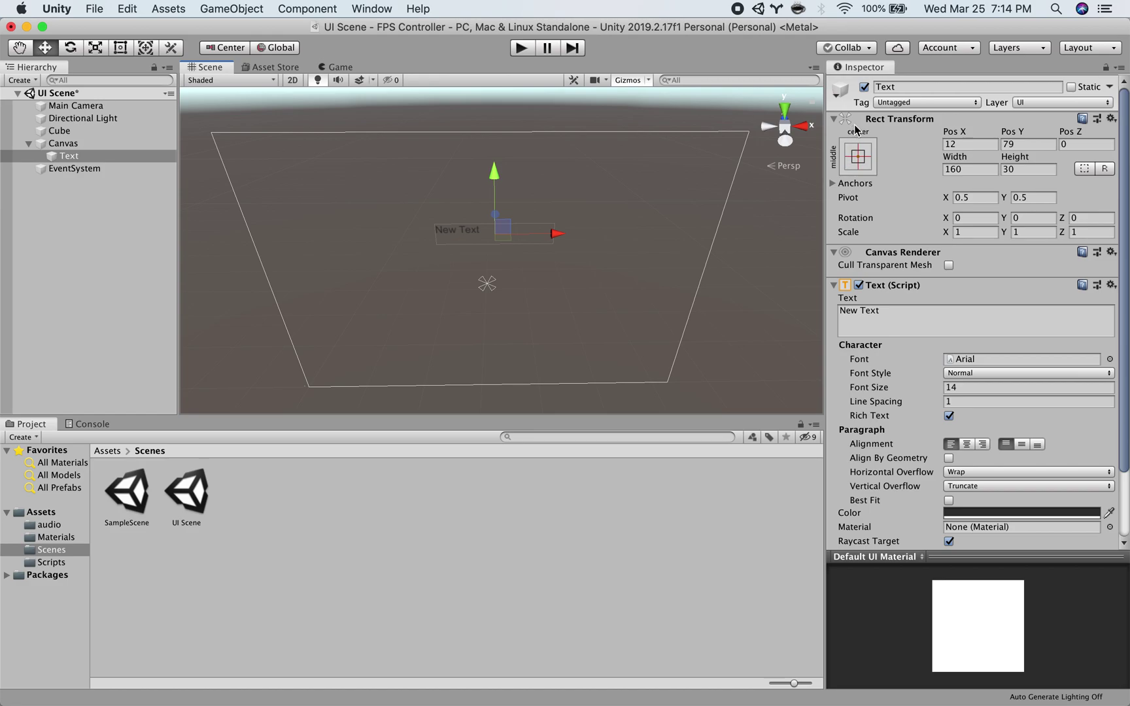
{"action": "left_click", "coordinate": [958, 159]}
{"action": "left_click_drag", "start_coordinate": [959, 159], "coordinate": [952, 133]}
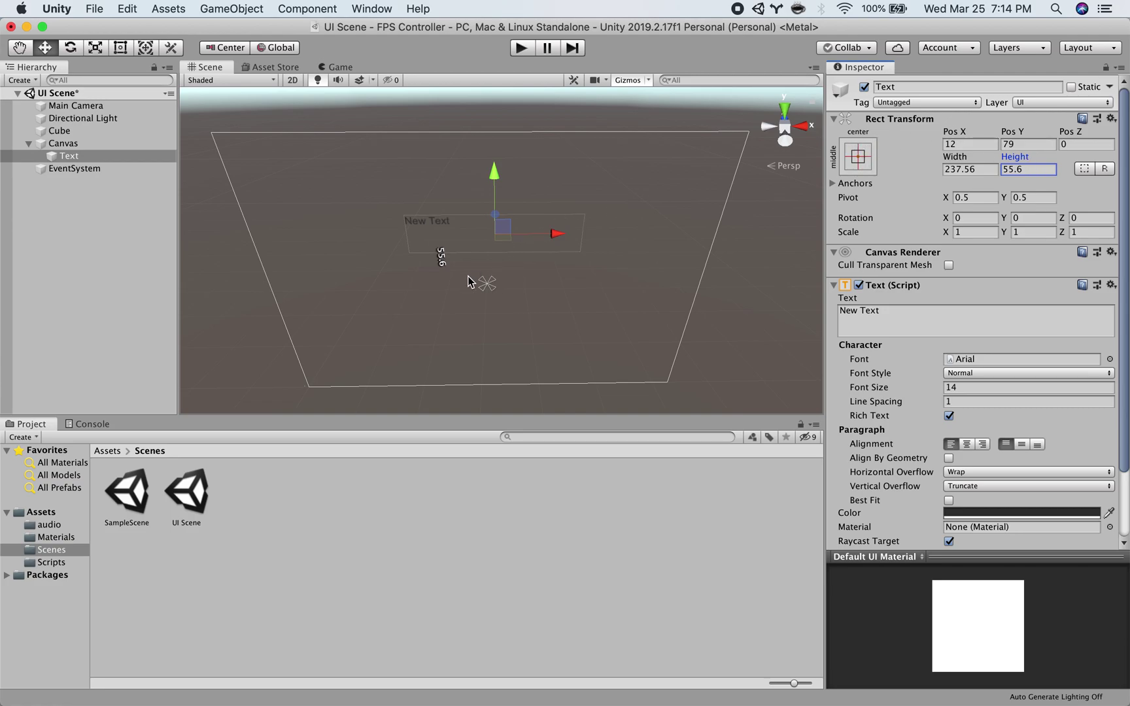
{"action": "left_click_drag", "start_coordinate": [550, 310], "coordinate": [521, 307], "text": "alt"}
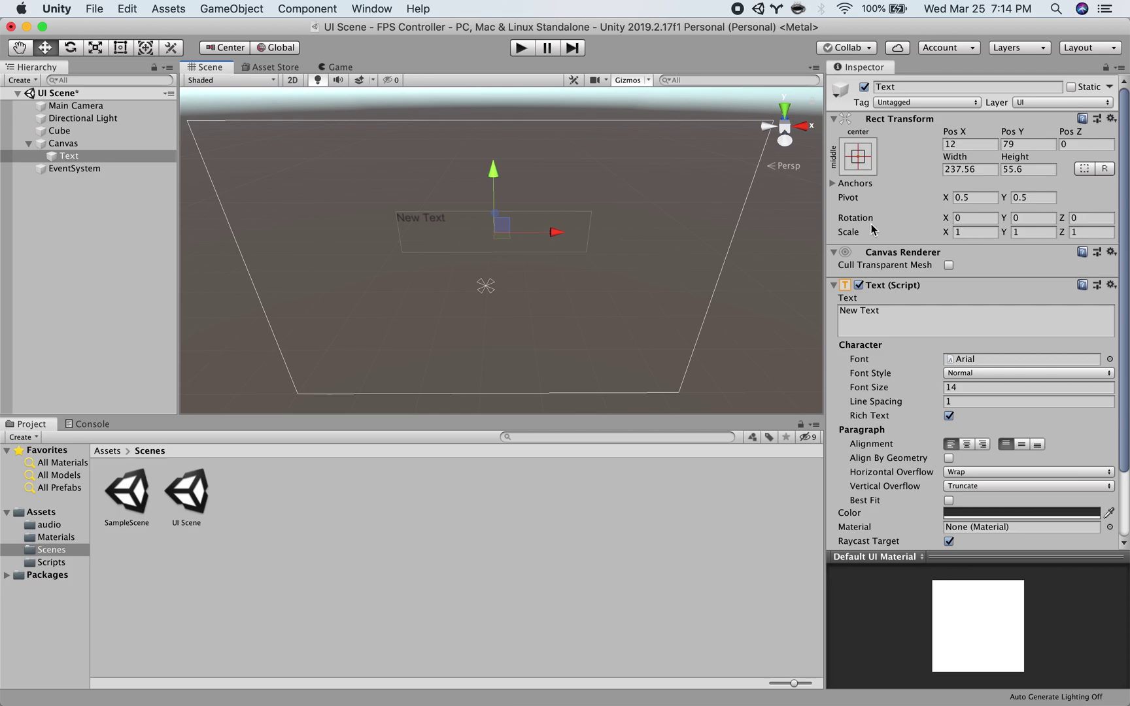
{"action": "left_click_drag", "start_coordinate": [1005, 221], "coordinate": [939, 218]}
{"action": "left_click", "coordinate": [945, 221]}
{"action": "left_click_drag", "start_coordinate": [1060, 217], "coordinate": [1024, 224]}
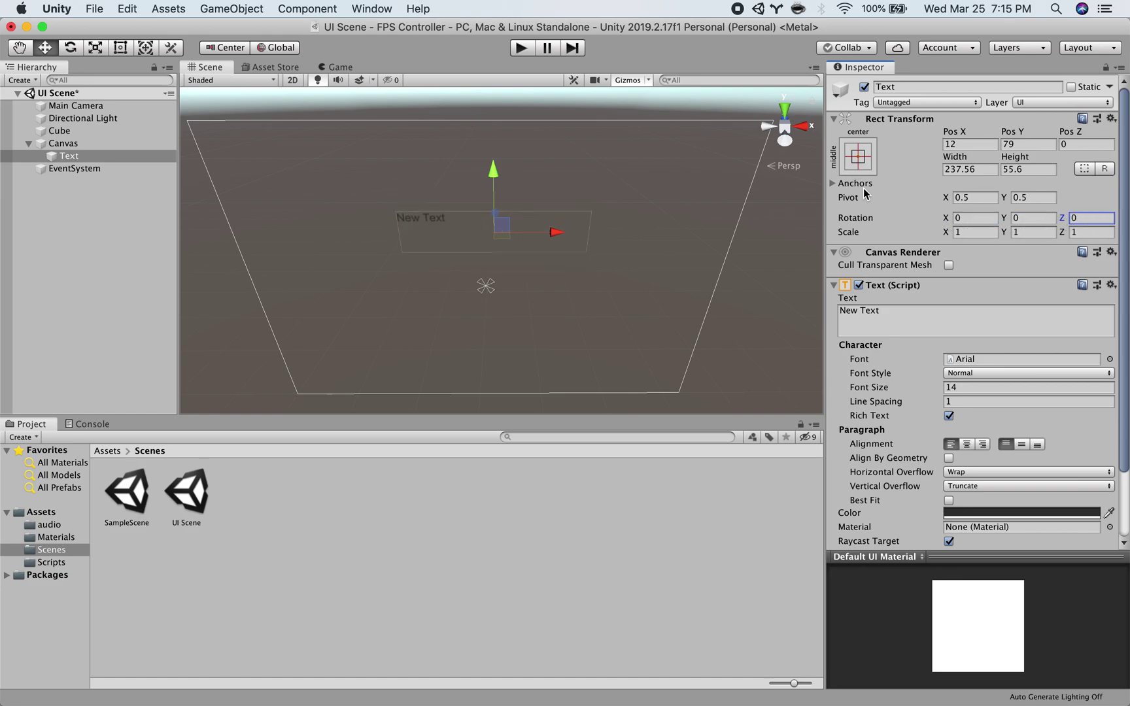
- Open the Text's Anchor Presets and try the four corner anchors, returning to middle center
{"action": "key", "text": "q"}
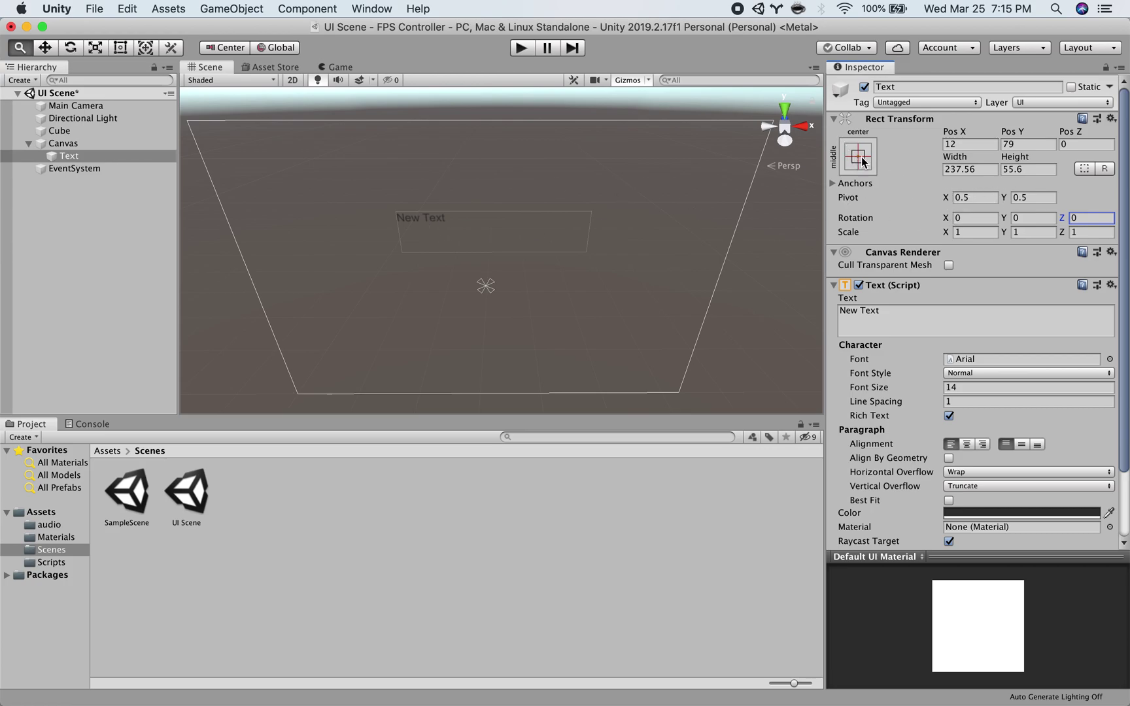
{"action": "right_click_drag", "start_coordinate": [640, 201], "coordinate": [585, 212], "text": "alt"}
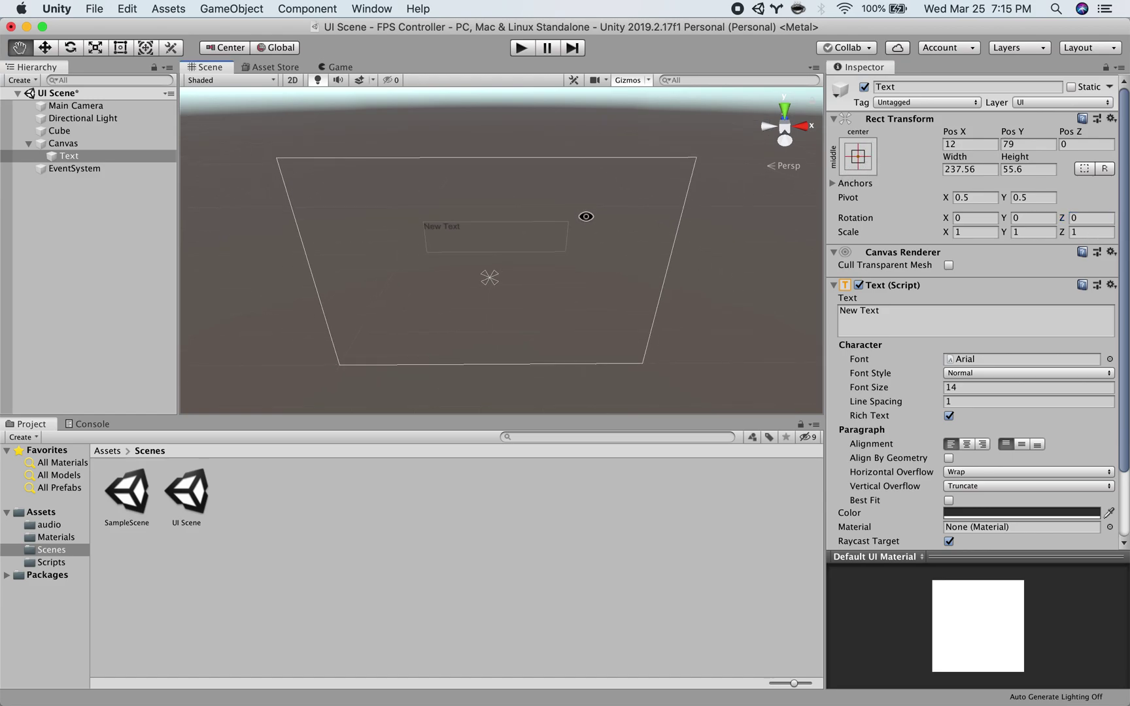
{"action": "left_click_drag", "start_coordinate": [586, 214], "coordinate": [589, 224], "text": "alt"}
{"action": "left_click", "coordinate": [856, 156]}
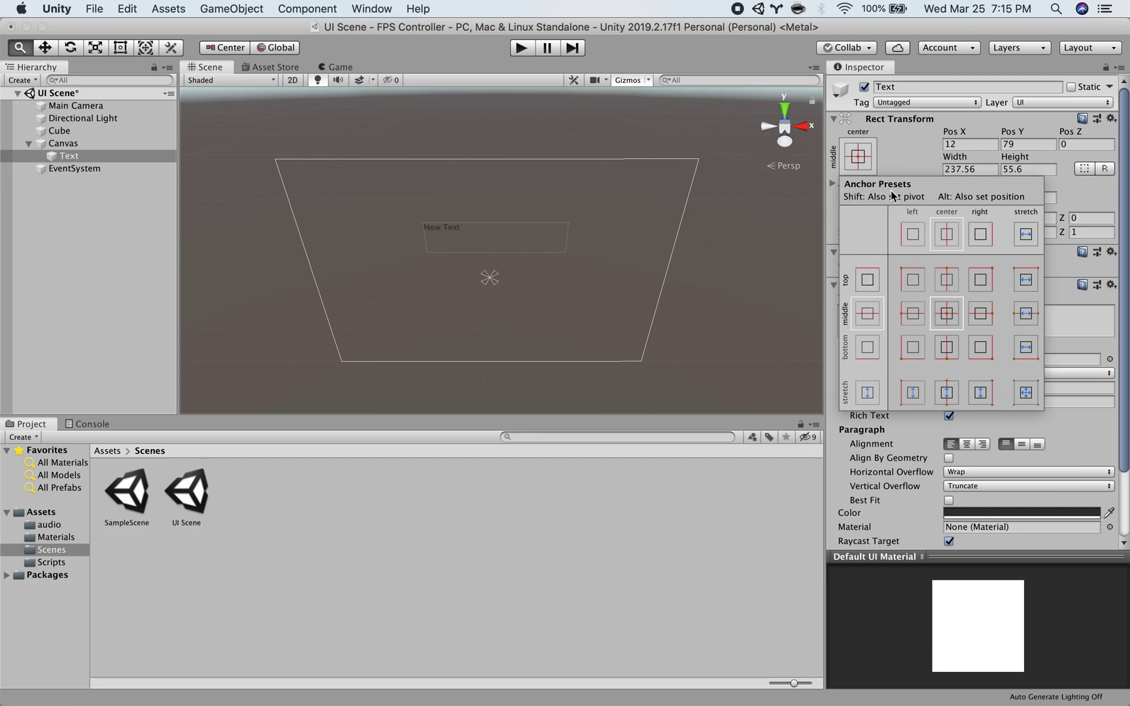
{"action": "left_click", "coordinate": [913, 283]}
{"action": "left_click", "coordinate": [988, 283]}
{"action": "left_click", "coordinate": [990, 350]}
{"action": "left_click", "coordinate": [907, 353]}
{"action": "left_click", "coordinate": [947, 314]}
- Try the top-row and bottom-right anchor presets on the Text, finishing on top left
{"action": "left_click", "coordinate": [911, 281]}
{"action": "left_click", "coordinate": [956, 284]}
{"action": "left_click", "coordinate": [982, 282]}
{"action": "left_click", "coordinate": [941, 282]}
{"action": "left_click", "coordinate": [915, 281]}
{"action": "left_click", "coordinate": [980, 348]}
{"action": "left_click", "coordinate": [922, 282]}
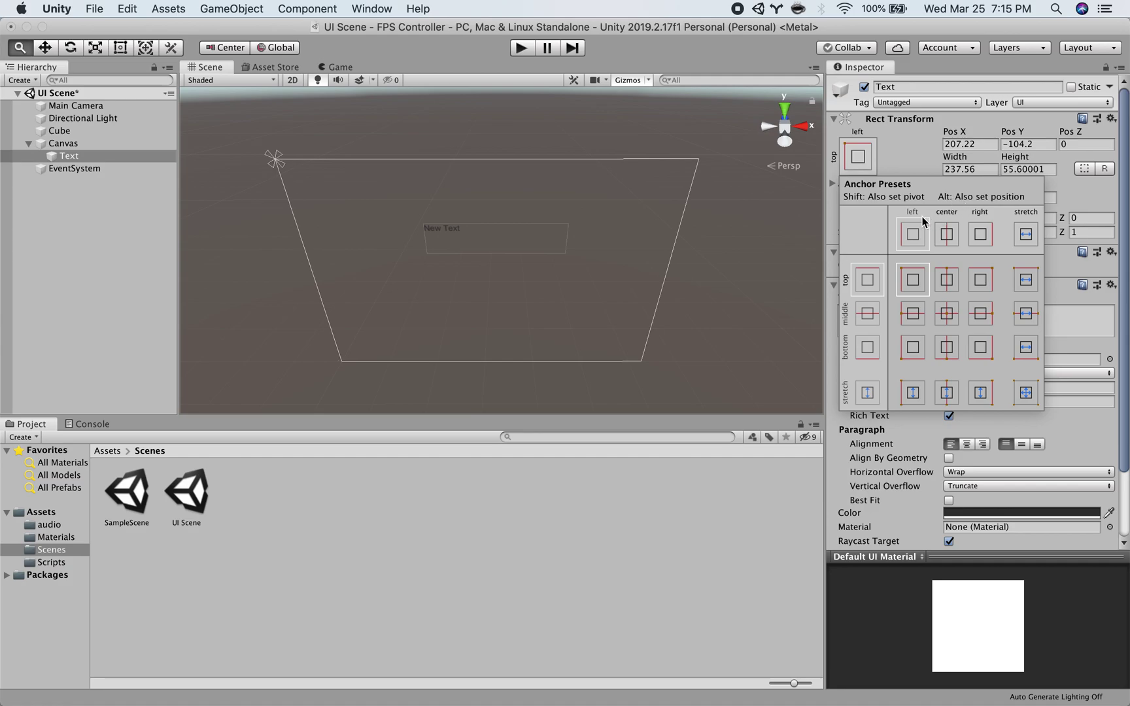
- Try the right and bottom-left corner presets with pivot and position also set, finishing on middle center
{"action": "key", "text": "shift+alt"}
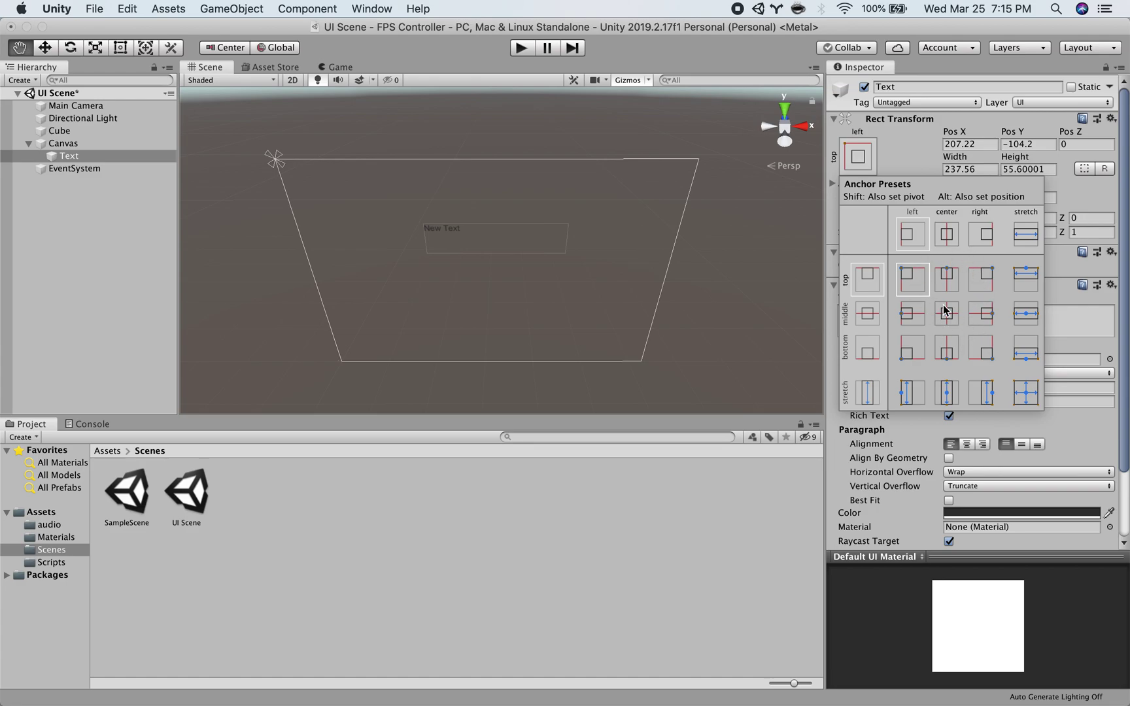
{"action": "key", "text": "shift+alt"}
{"action": "left_click", "coordinate": [991, 275], "text": "alt+shift"}
{"action": "left_click", "coordinate": [979, 355], "text": "alt+shift"}
{"action": "left_click", "coordinate": [905, 358], "text": "alt+shift"}
{"action": "left_click", "coordinate": [952, 317], "text": "alt+shift"}
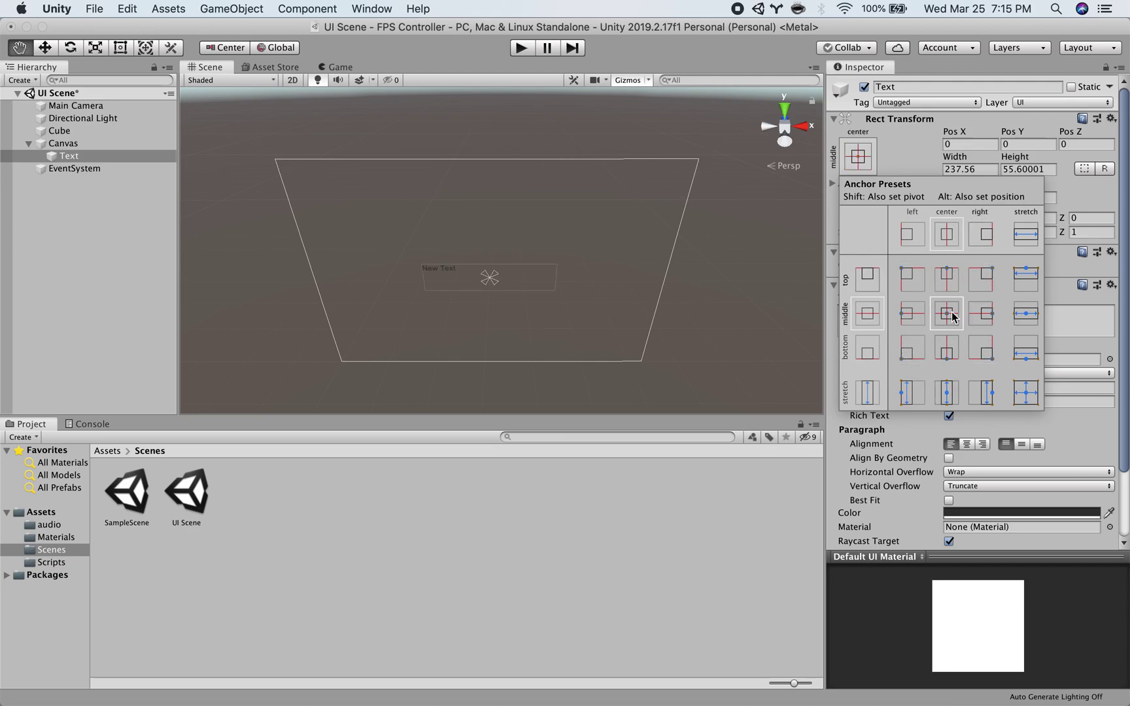
- Try the edge and corner presets with pivot and position included, and snap the Text to the top left of the Canvas
{"action": "left_click", "coordinate": [916, 320], "text": "alt+shift"}
{"action": "left_click", "coordinate": [979, 314], "text": "alt+shift"}
{"action": "left_click", "coordinate": [914, 279], "text": "alt+shift"}
{"action": "left_click", "coordinate": [915, 341], "text": "alt+shift"}
{"action": "left_click", "coordinate": [951, 285], "text": "alt+shift"}
{"action": "left_click", "coordinate": [949, 342], "text": "alt+shift"}
{"action": "left_click", "coordinate": [924, 283], "text": "alt+shift"}
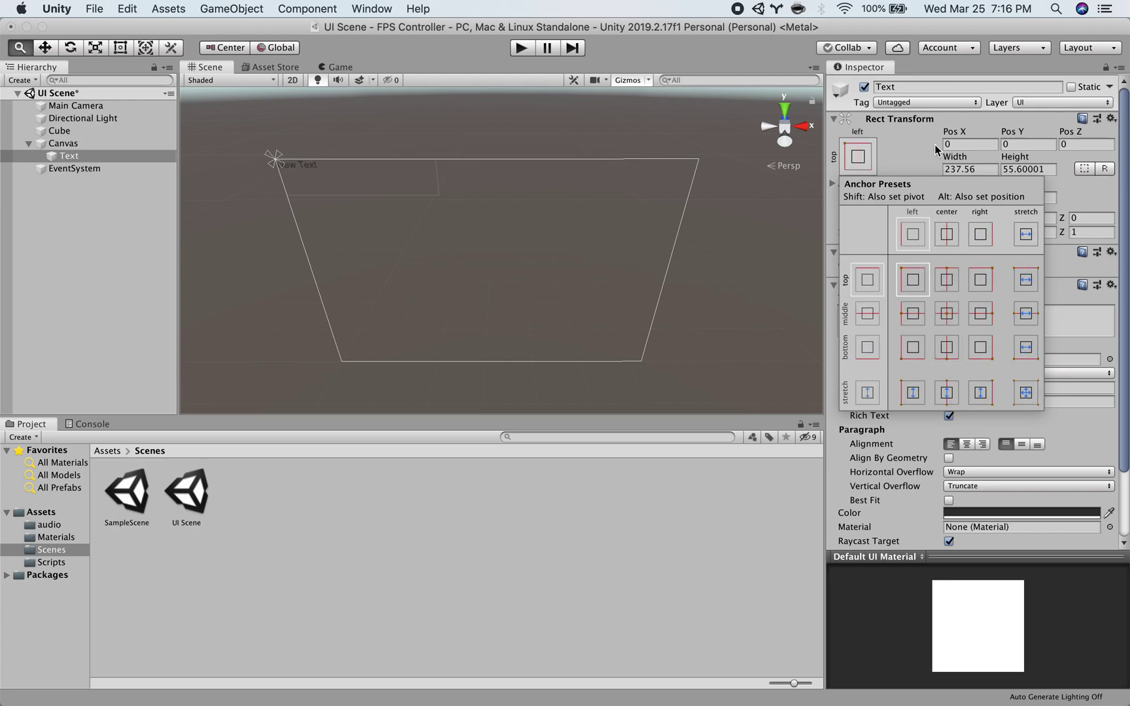
- Offset the Text from the Canvas corner with Pos X 10 and Pos Y -10
{"action": "left_click", "coordinate": [963, 145]}
{"action": "type", "text": "10"}
{"action": "key", "text": "Tab"}
{"action": "type", "text": "-10"}
{"action": "key", "text": "Tab"}
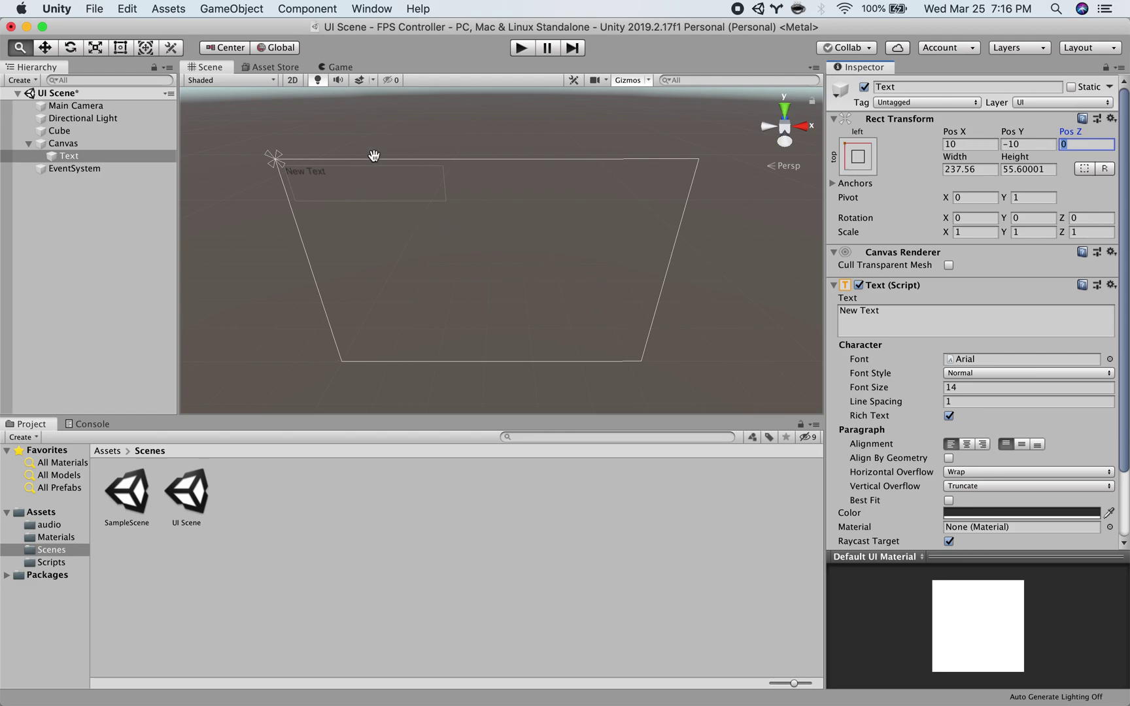
{"action": "left_click", "coordinate": [963, 145]}
{"action": "key", "text": "Tab"}
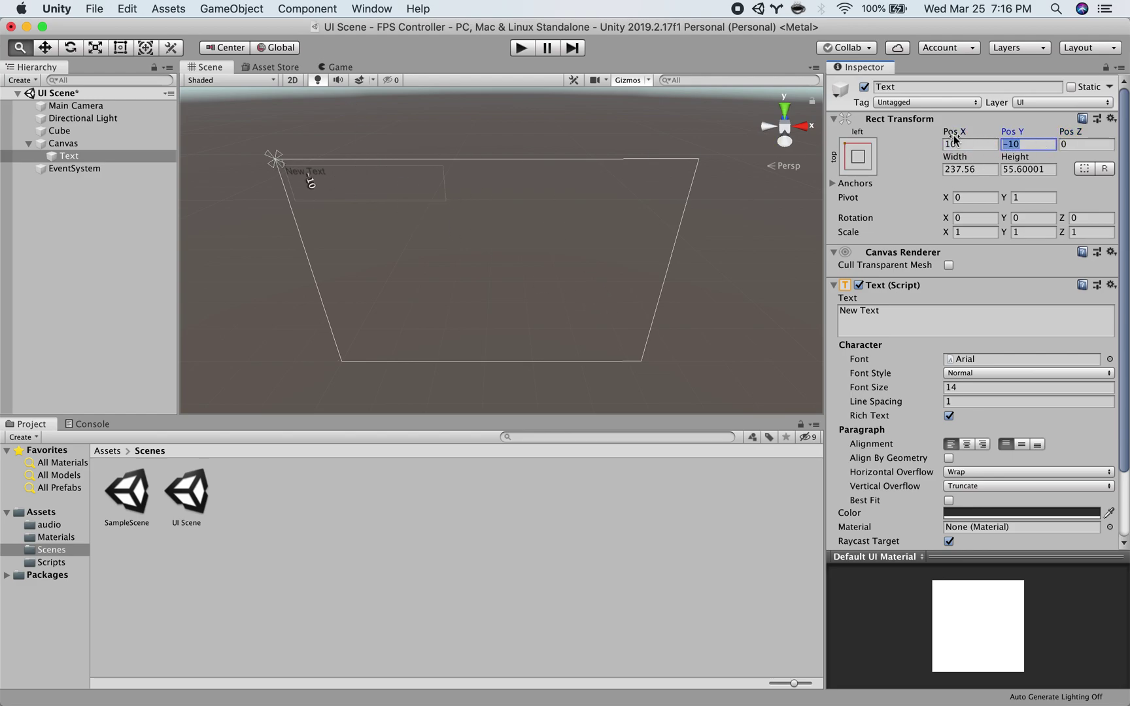
- Review the Text's anchor preset and check its placement in the Game view
{"action": "left_click", "coordinate": [857, 159]}
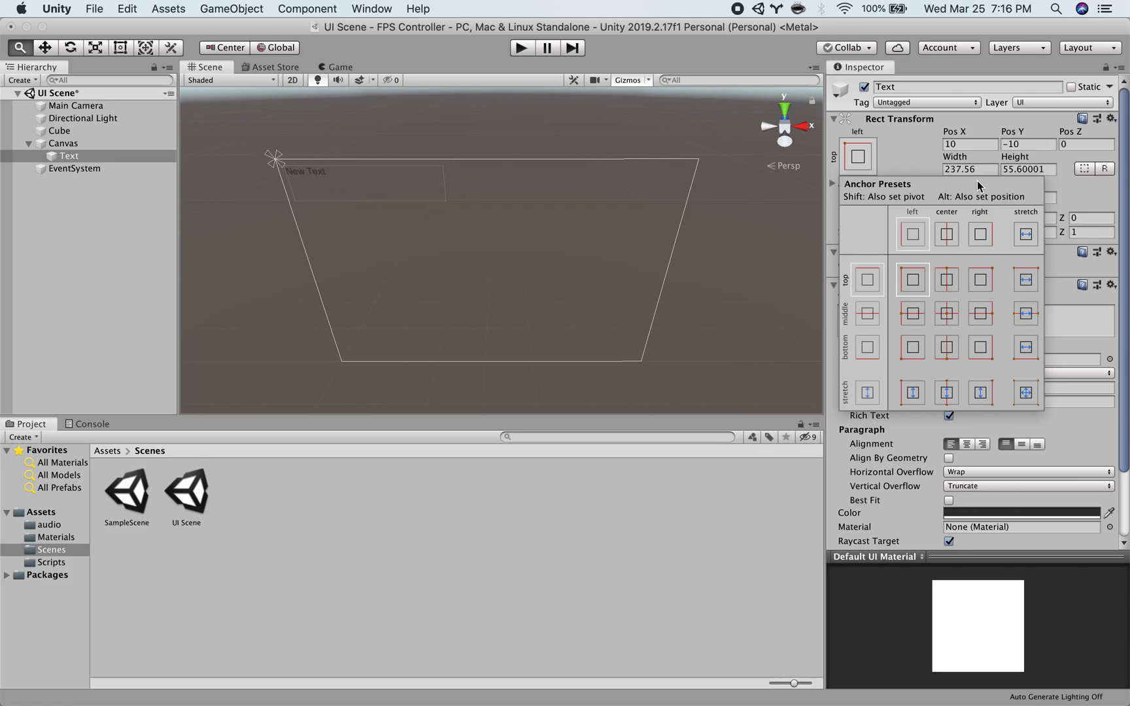
{"action": "left_click", "coordinate": [891, 159]}
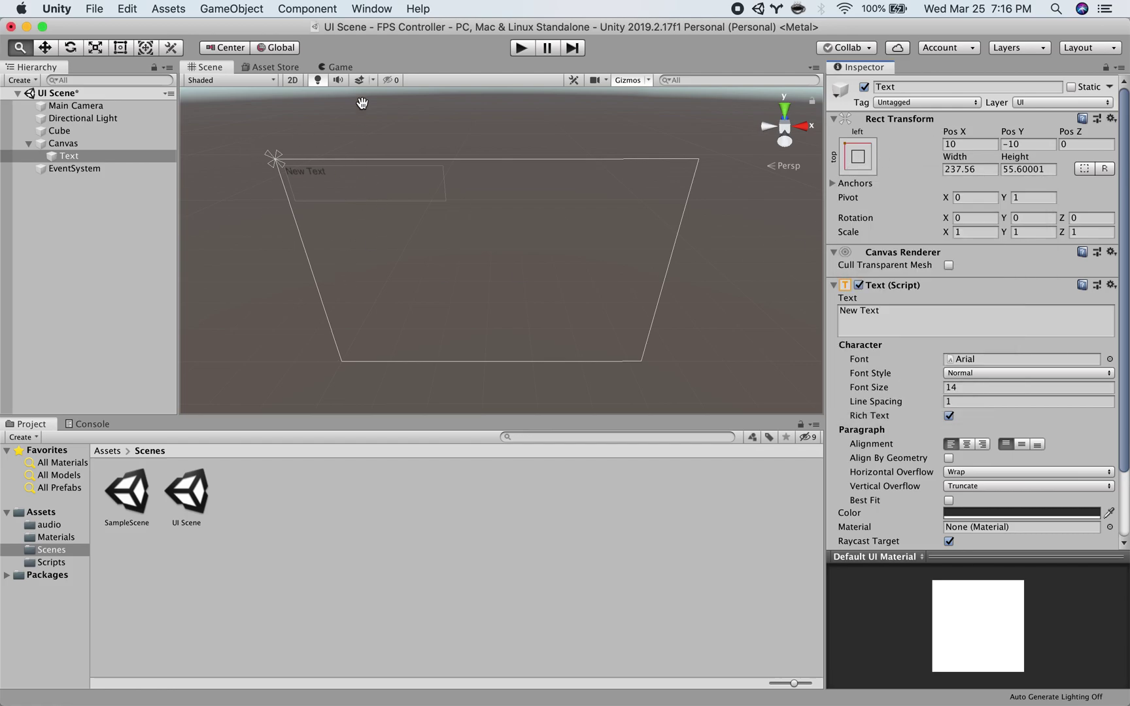
{"action": "left_click", "coordinate": [347, 67]}
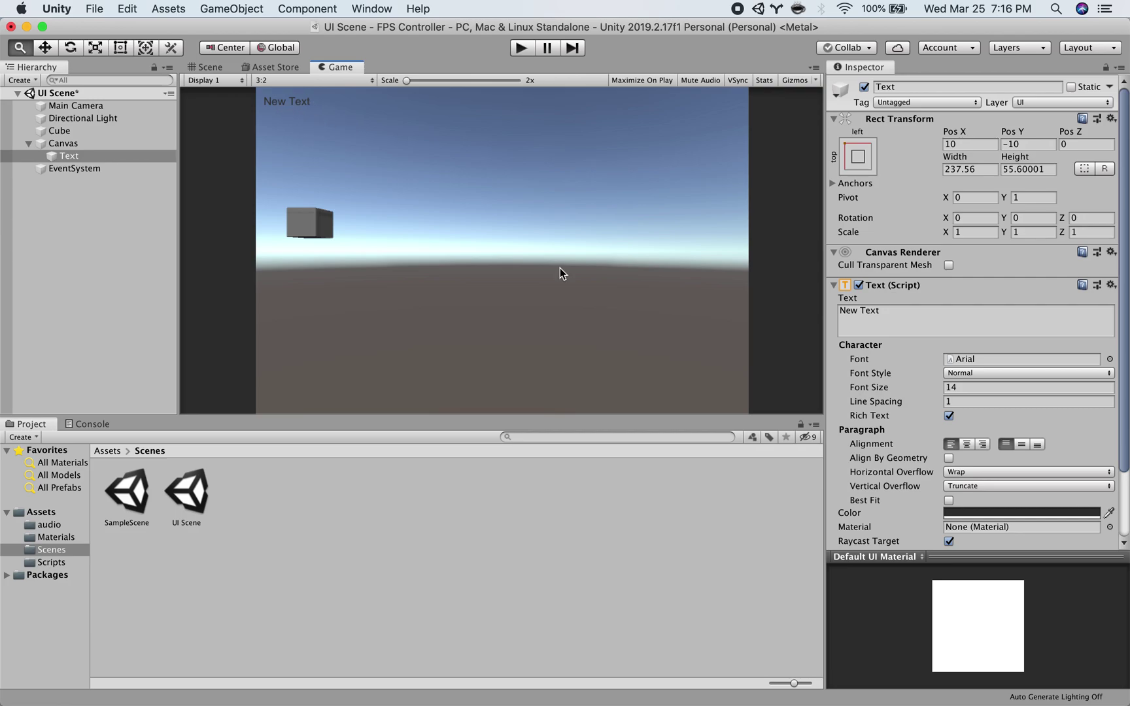
- Replace the Text component's content with "THIS IS MY TEXT"
{"action": "scroll", "coordinate": [937, 283], "scroll_direction": "down", "scroll_amount": 3}
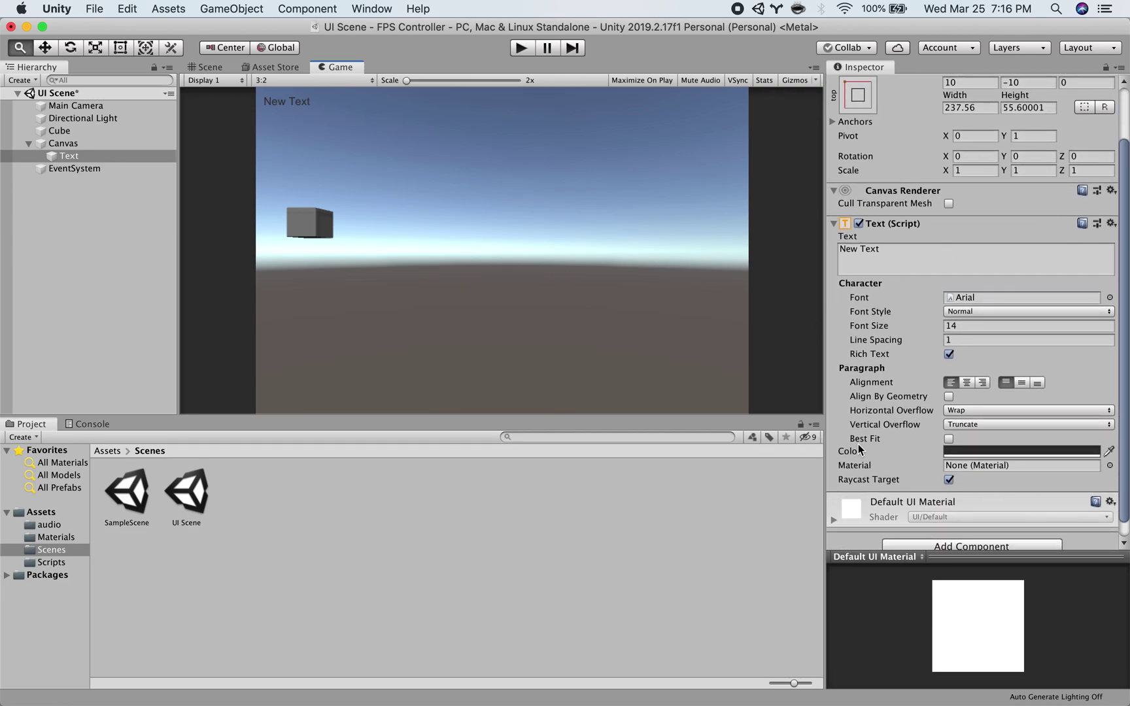
{"action": "left_click", "coordinate": [905, 261]}
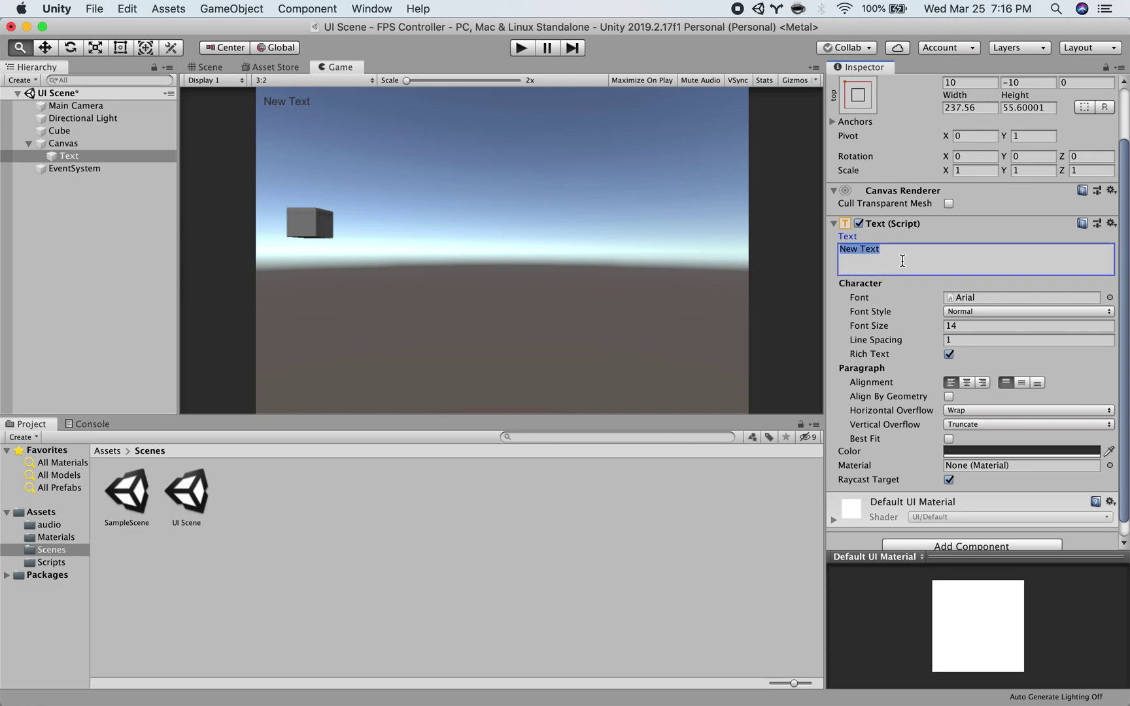
{"action": "type", "text": "THIS IS MY NEXT"}
{"action": "key", "text": "BackSpace"}
{"action": "key", "text": "BackSpace"}
{"action": "key", "text": "BackSpace"}
{"action": "key", "text": "BackSpace"}
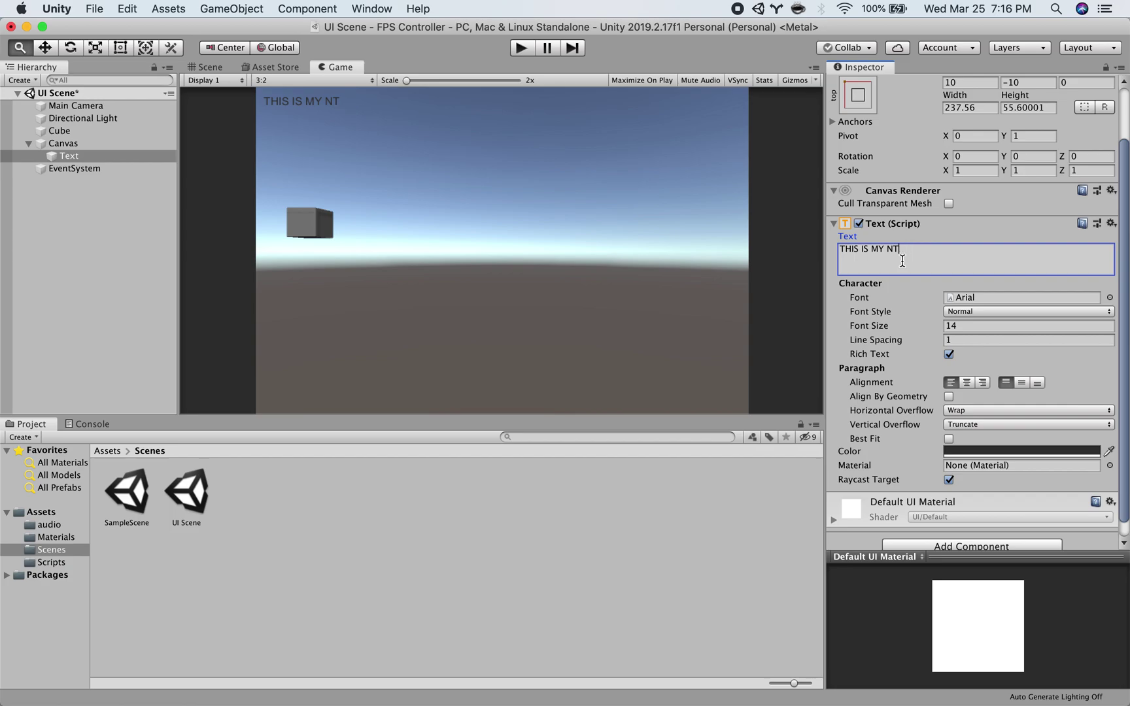
{"action": "type", "text": "TEXT"}
- Look through the available fonts, the project's Assets folder and the Font Style options
{"action": "left_click", "coordinate": [1109, 299]}
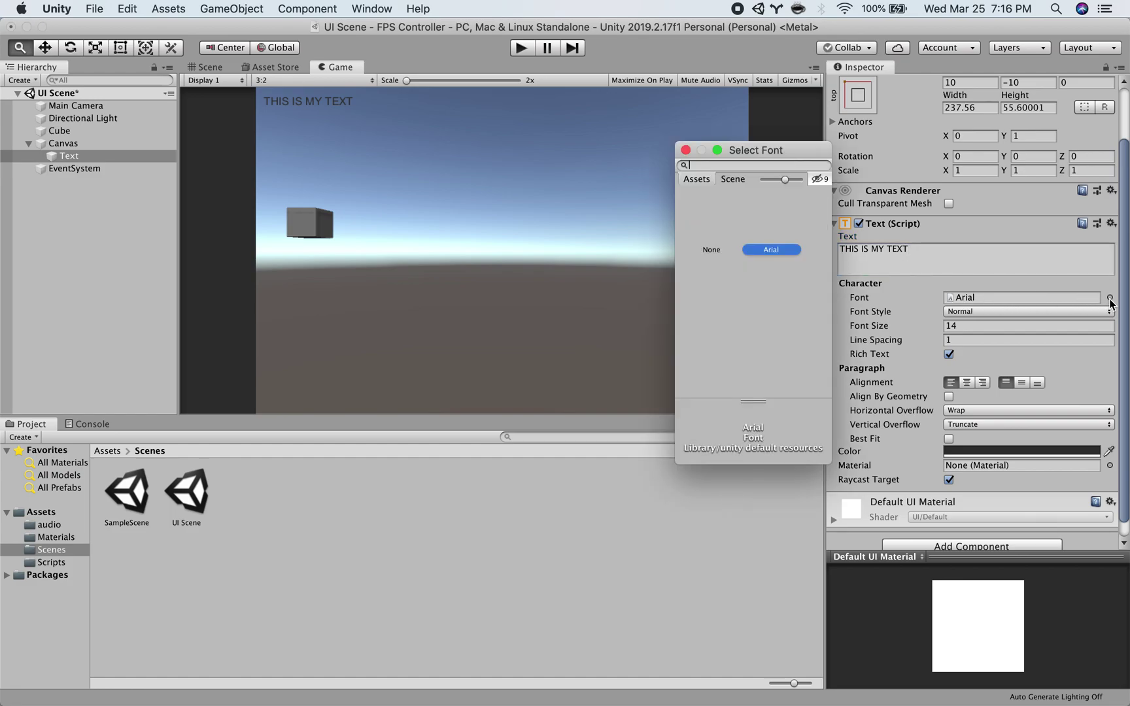
{"action": "left_click", "coordinate": [685, 150]}
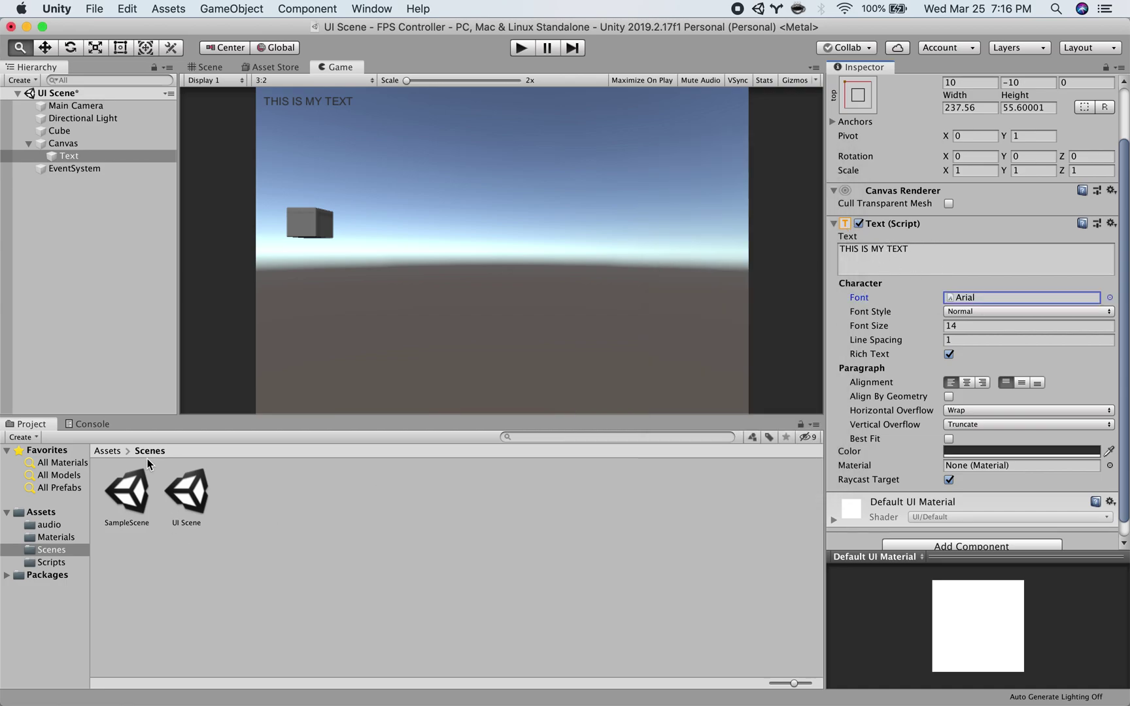
{"action": "left_click", "coordinate": [102, 450]}
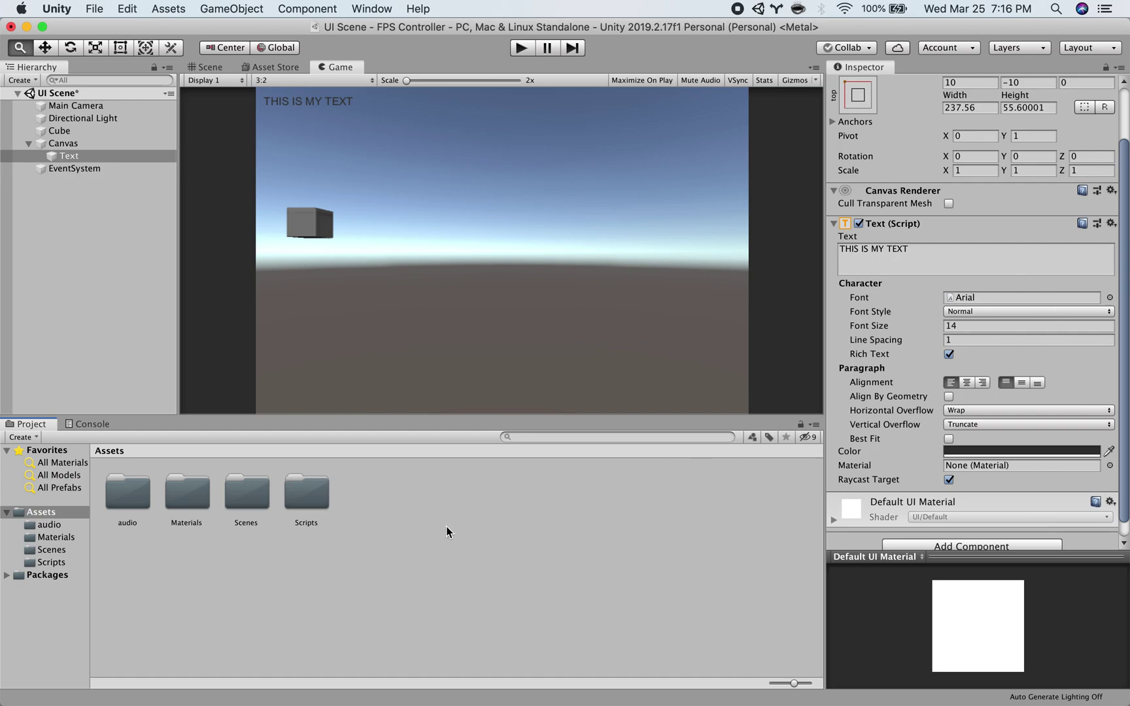
{"action": "left_click", "coordinate": [953, 312]}
{"action": "left_click", "coordinate": [953, 314]}
- Increase the Text's font size to 41 and widen its box to 353.4, checking the fit in the Scene and Game views
{"action": "left_click", "coordinate": [911, 329]}
{"action": "left_click_drag", "start_coordinate": [911, 329], "coordinate": [934, 328]}
{"action": "scroll", "coordinate": [931, 181], "scroll_direction": "up", "scroll_amount": 2}
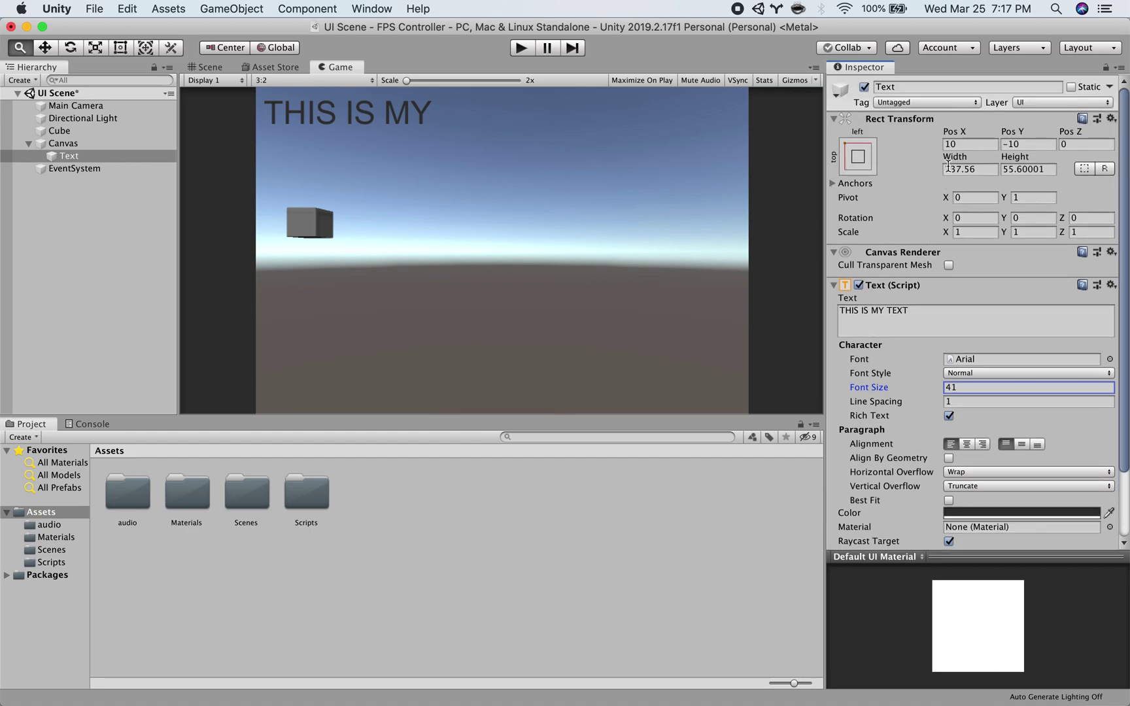
{"action": "left_click_drag", "start_coordinate": [951, 162], "coordinate": [955, 162]}
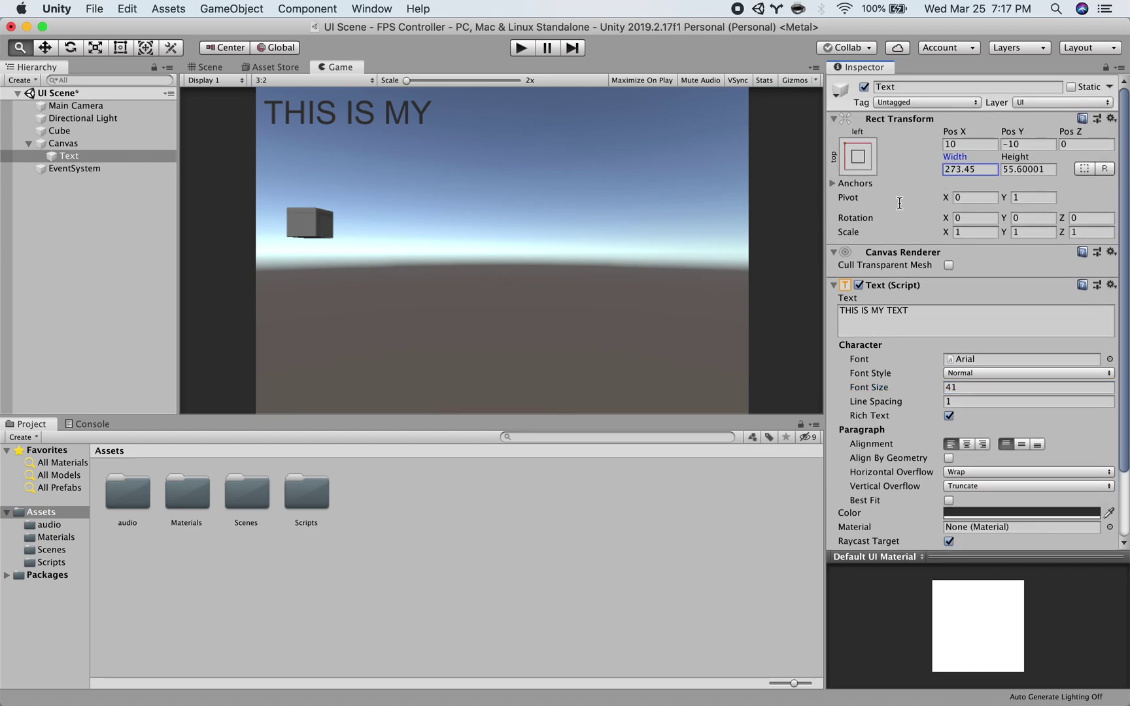
{"action": "left_click", "coordinate": [208, 67]}
{"action": "left_click_drag", "start_coordinate": [945, 159], "coordinate": [1062, 171]}
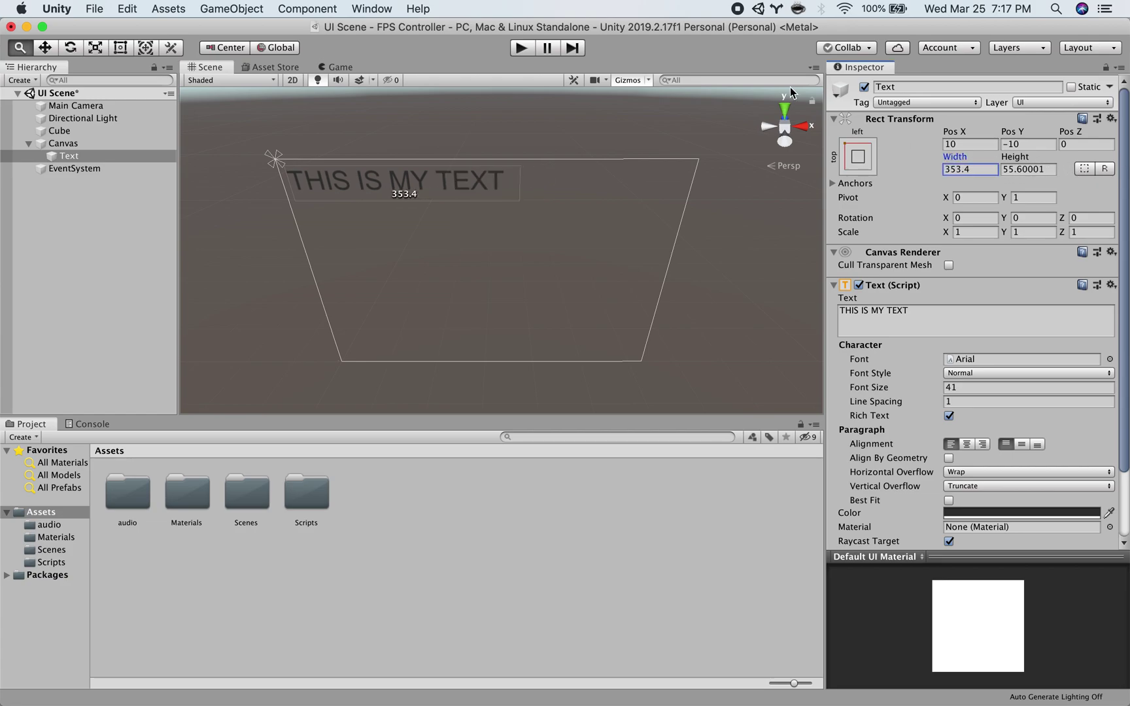
{"action": "left_click", "coordinate": [335, 67]}
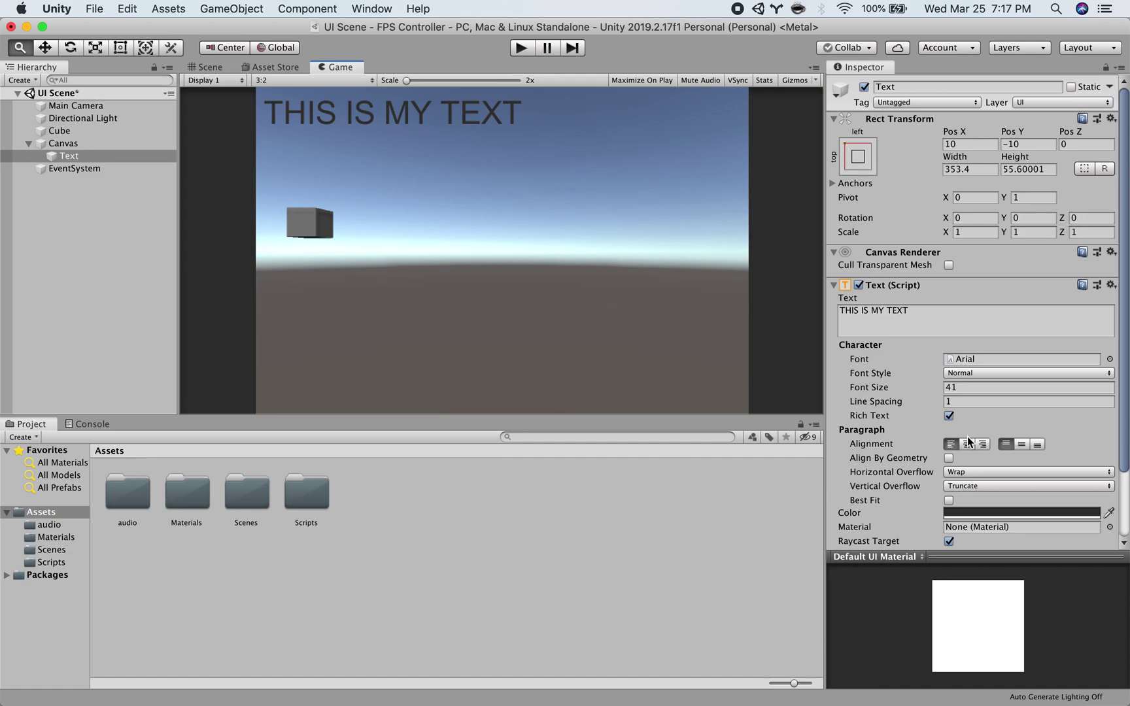
- Center the text horizontally and vertically within its box and set its color to white (FFFFFF)
{"action": "left_click", "coordinate": [967, 445]}
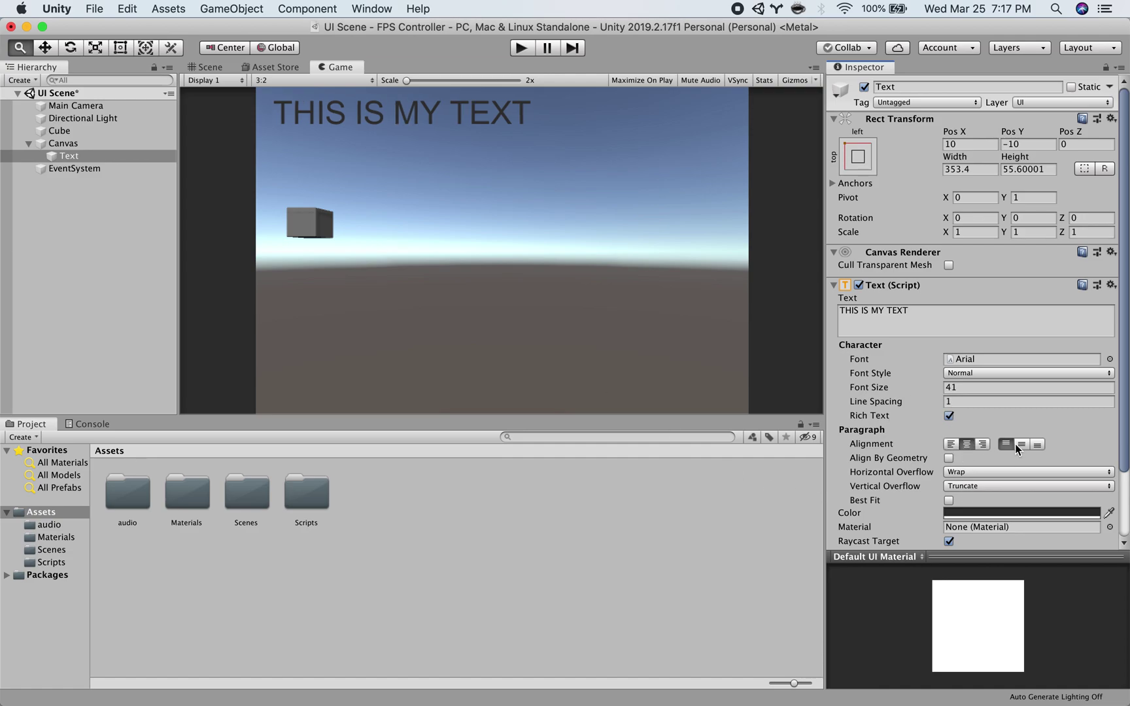
{"action": "left_click", "coordinate": [1020, 444]}
{"action": "left_click", "coordinate": [955, 514]}
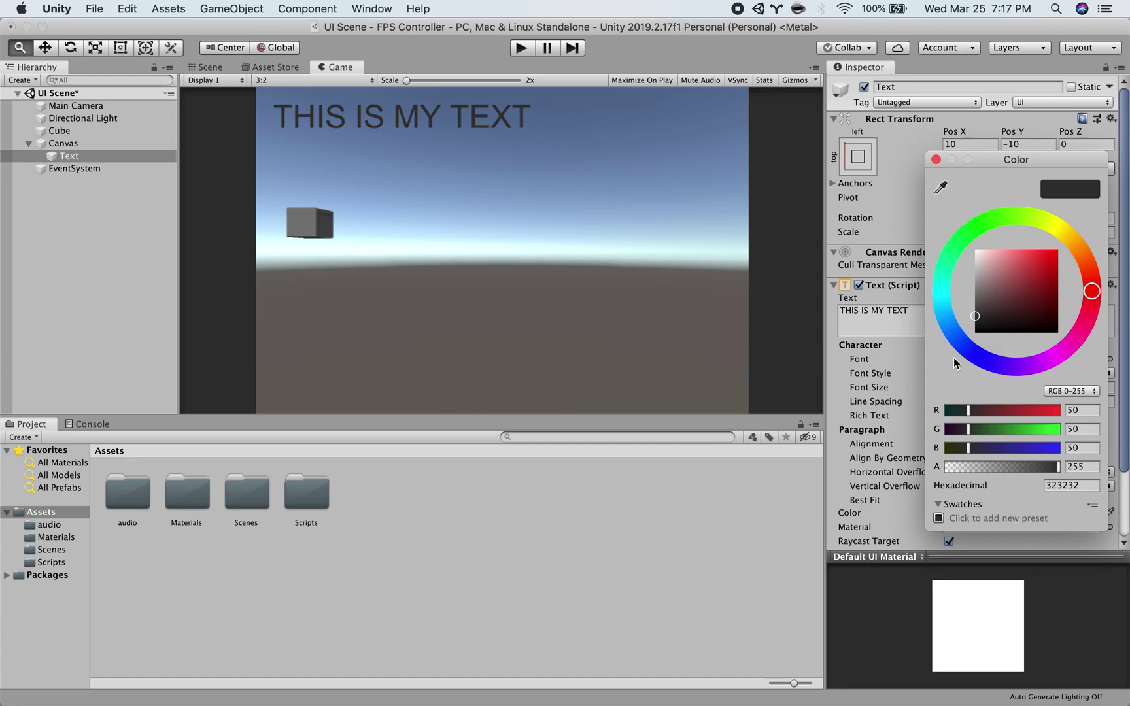
{"action": "left_click_drag", "start_coordinate": [962, 279], "coordinate": [969, 245]}
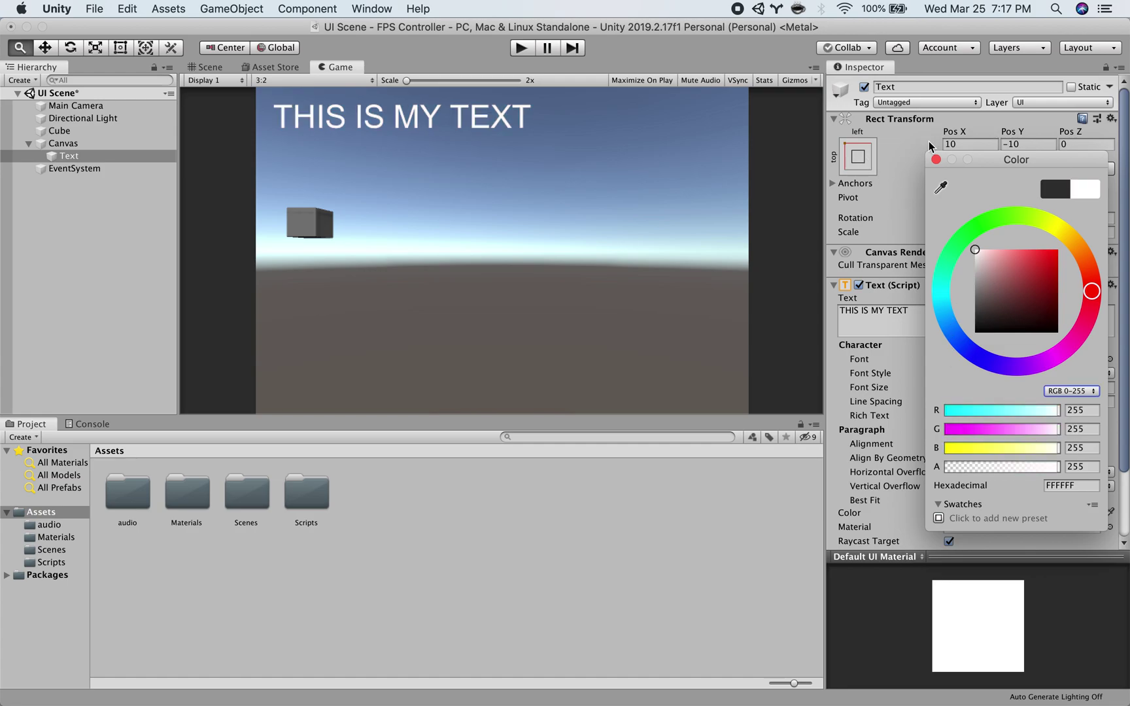
{"action": "left_click", "coordinate": [936, 160]}
- Select the entire content of the Text component's text field
{"action": "scroll", "coordinate": [918, 433], "scroll_direction": "down", "scroll_amount": 3}
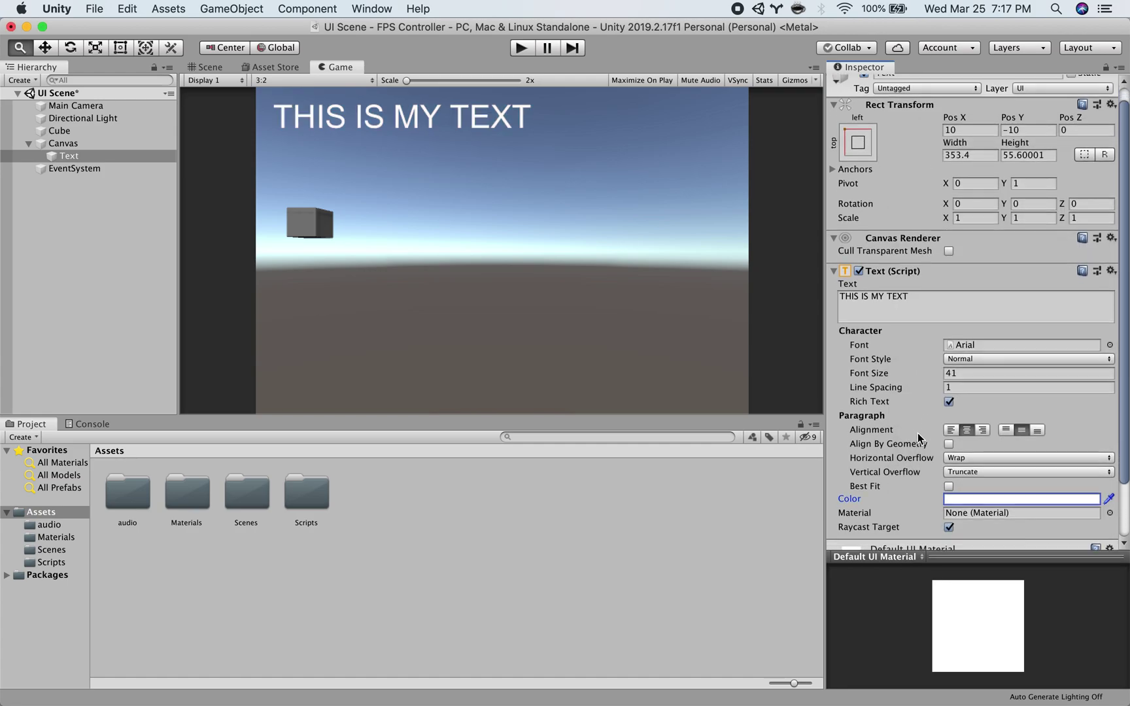
{"action": "left_click", "coordinate": [879, 246]}
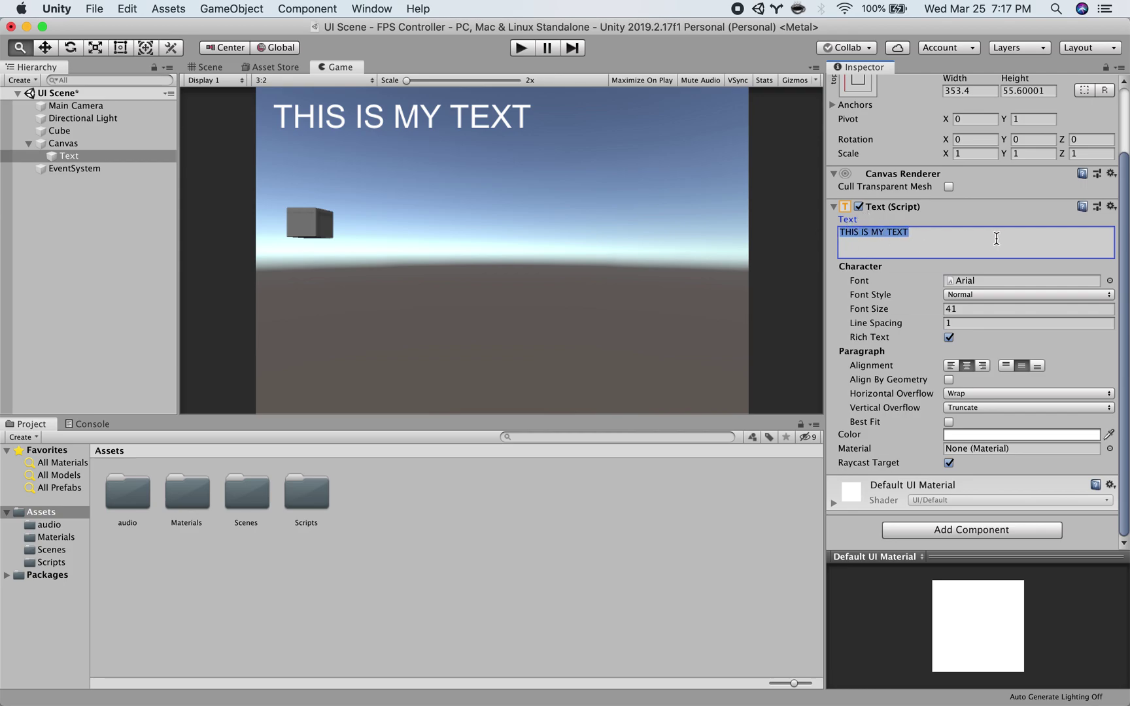
{"action": "left_click", "coordinate": [953, 242]}
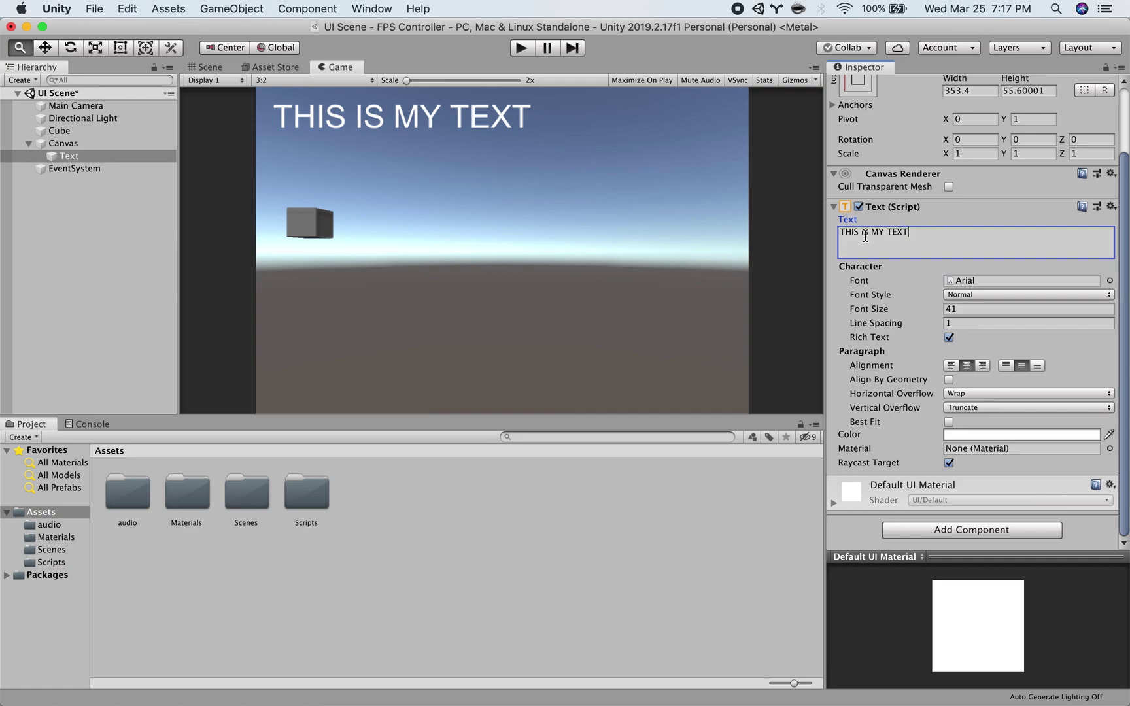
{"action": "key", "text": "super+a"}
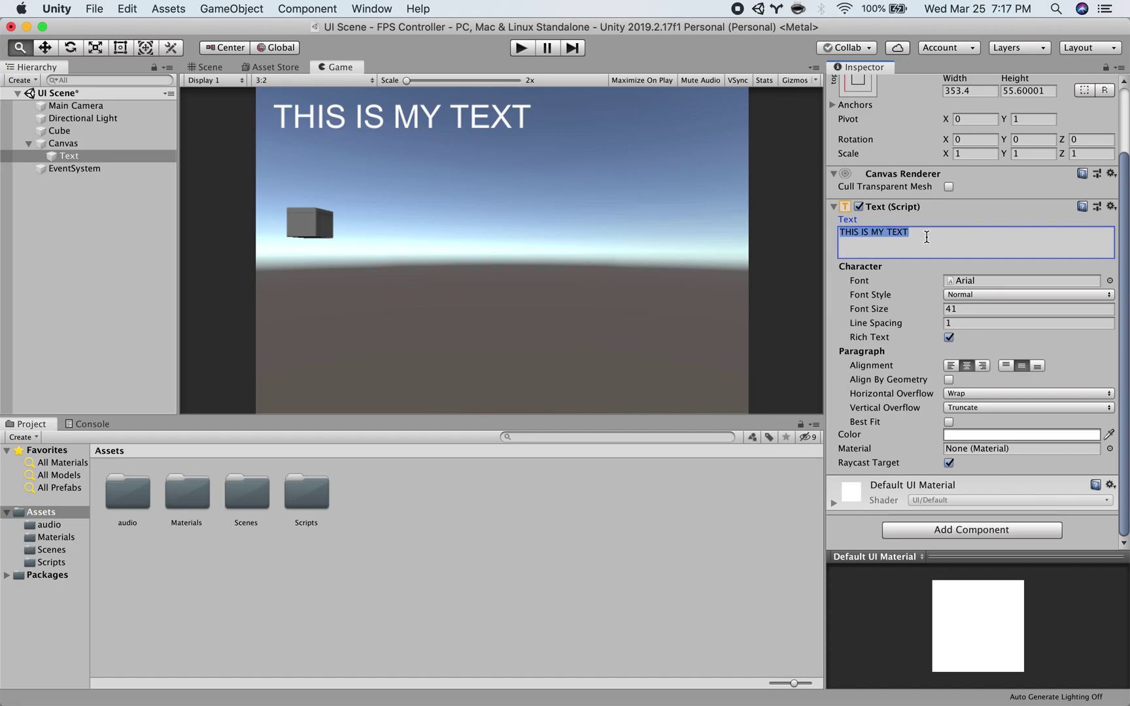